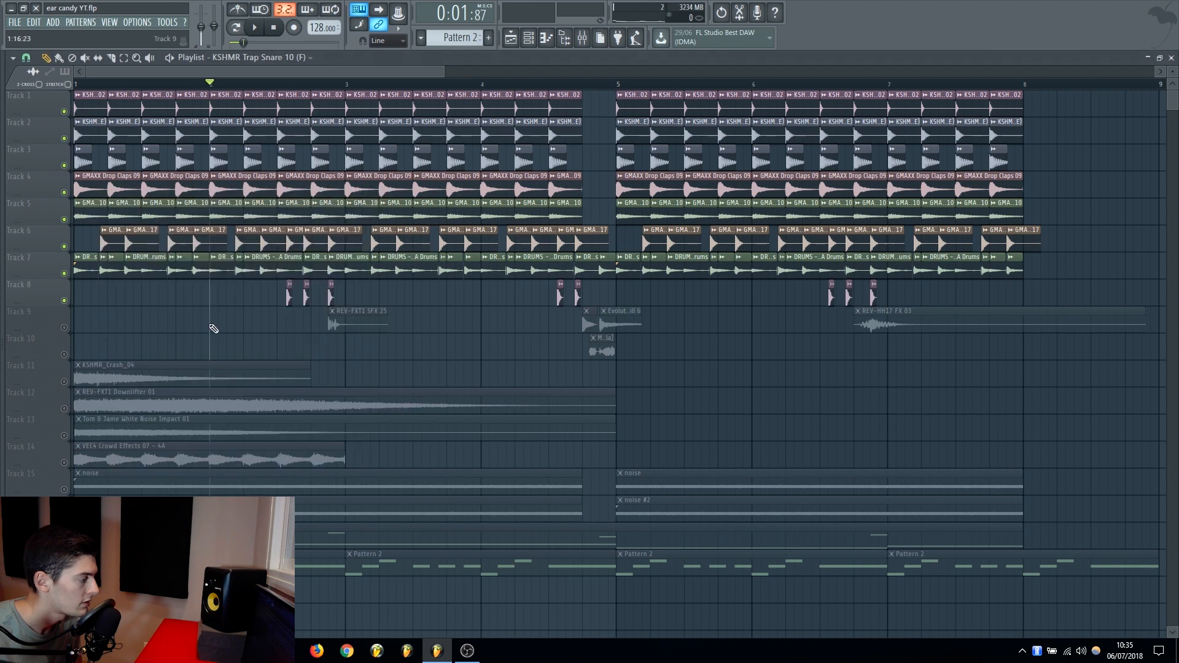
Step: Play the percussion hits on Track 8 from bar 2, and move the playhead to the hits before bars 5 and 7
key("space")
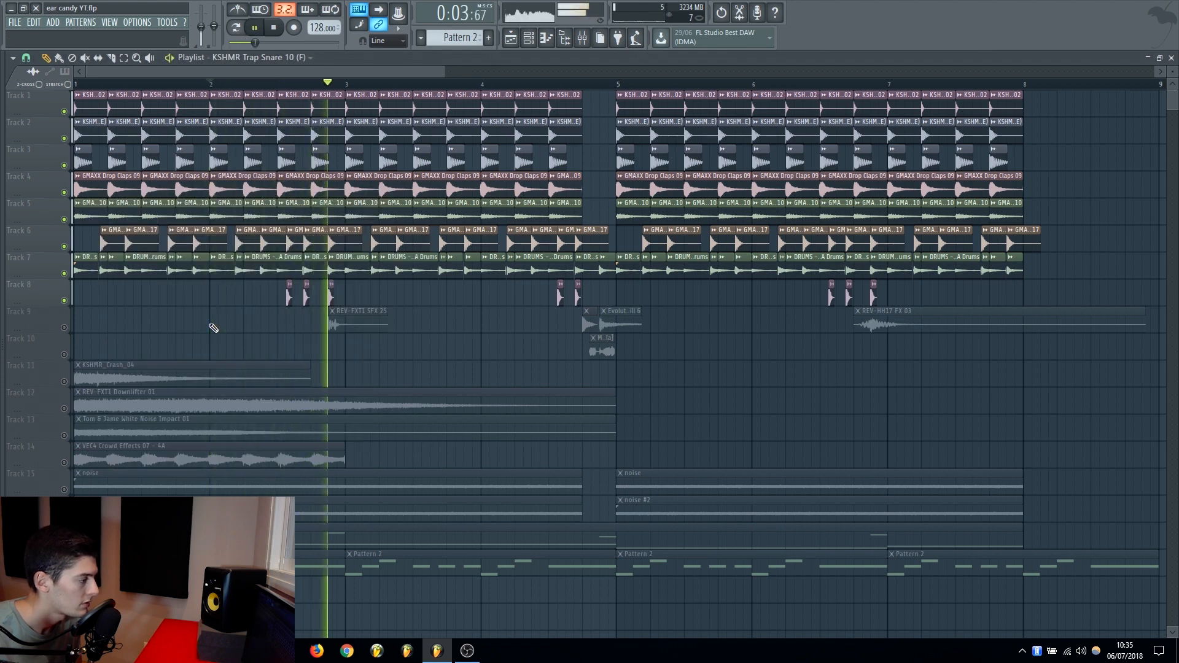
key("space")
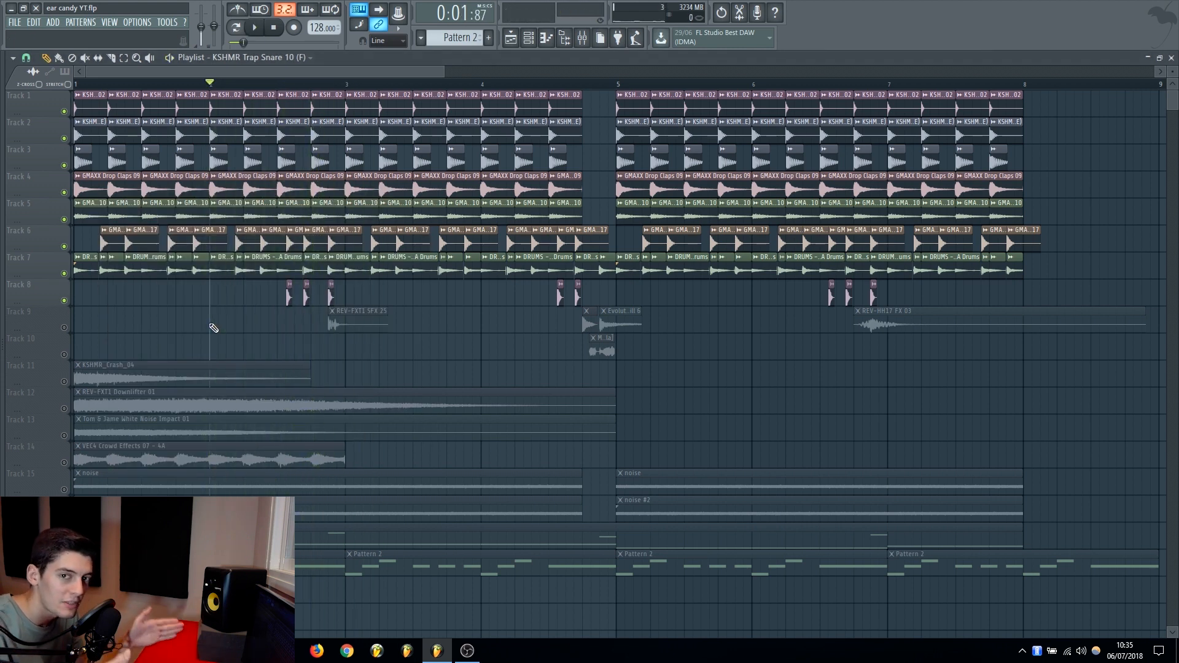
left_click(549, 84)
left_click(821, 84)
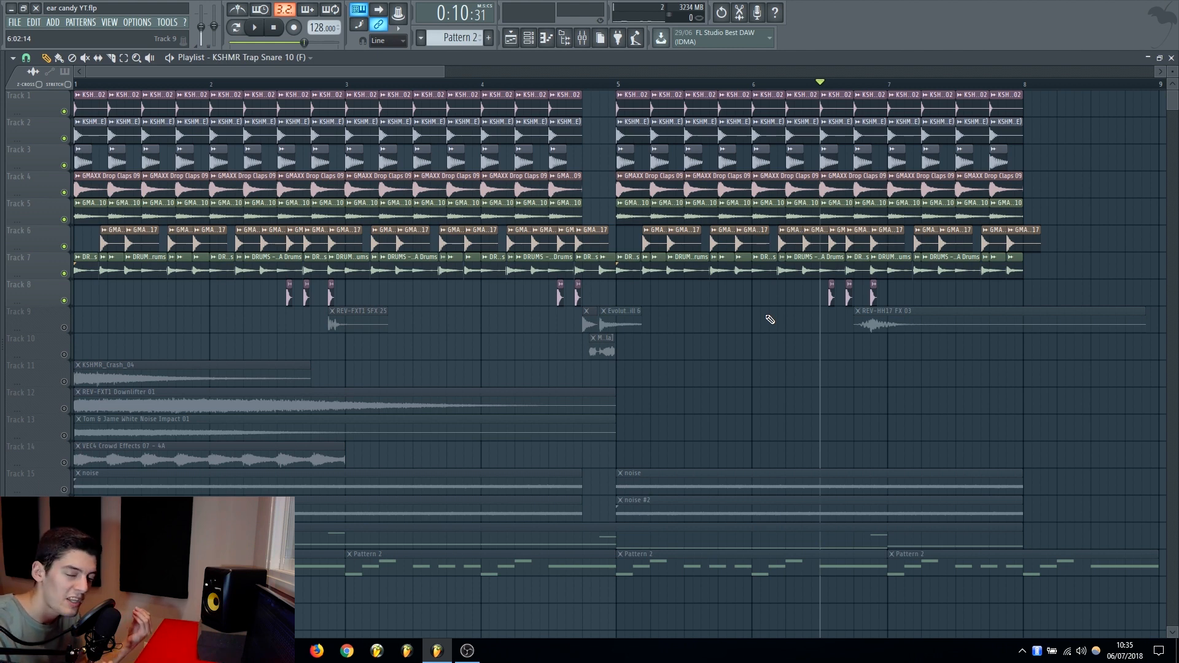
Step: Unmute Track 9 and play from bar 2 to audition the REV-FXT1 SFX 25 clip
left_click(63, 327)
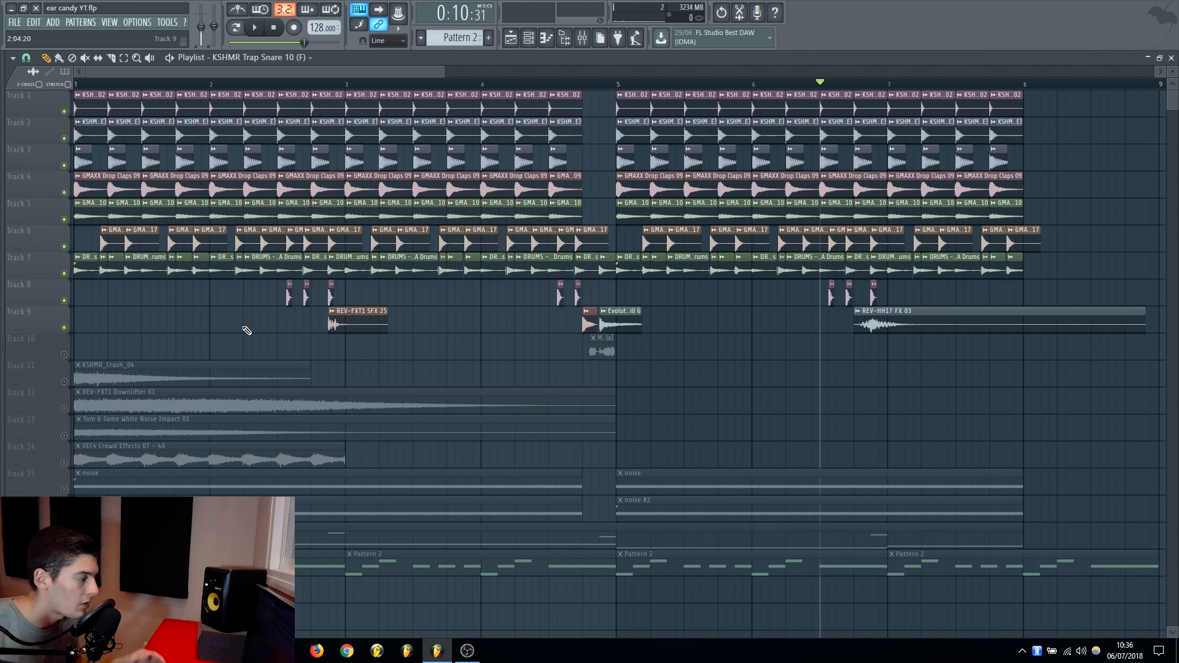
left_click(207, 86)
key("space")
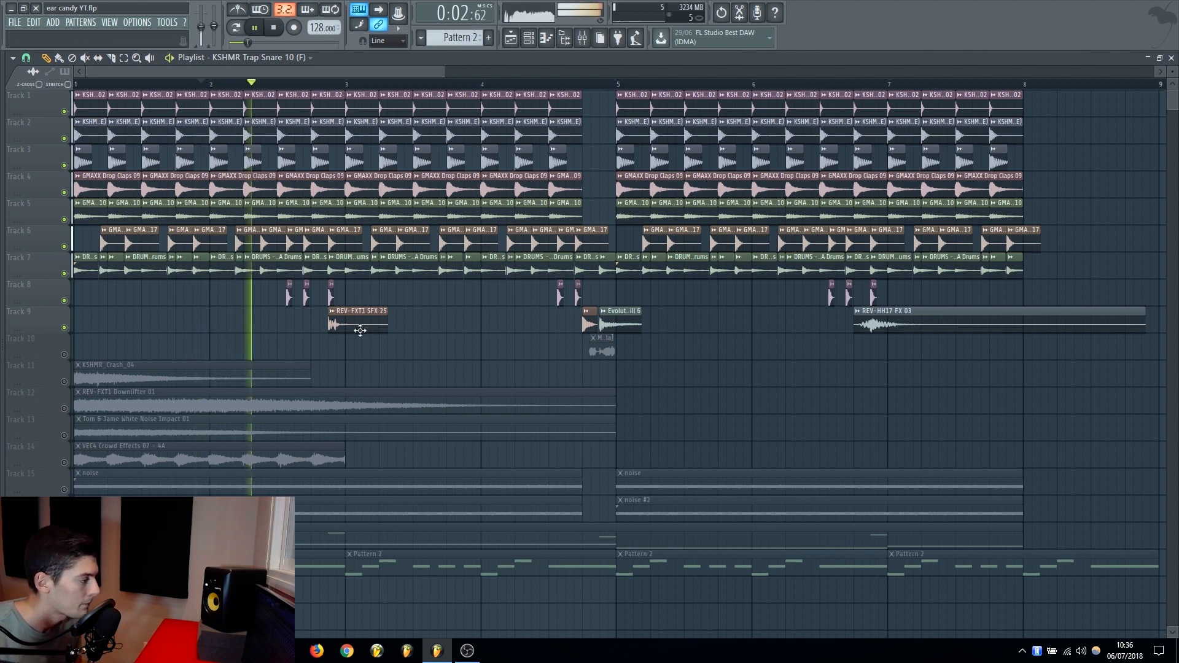
key("space")
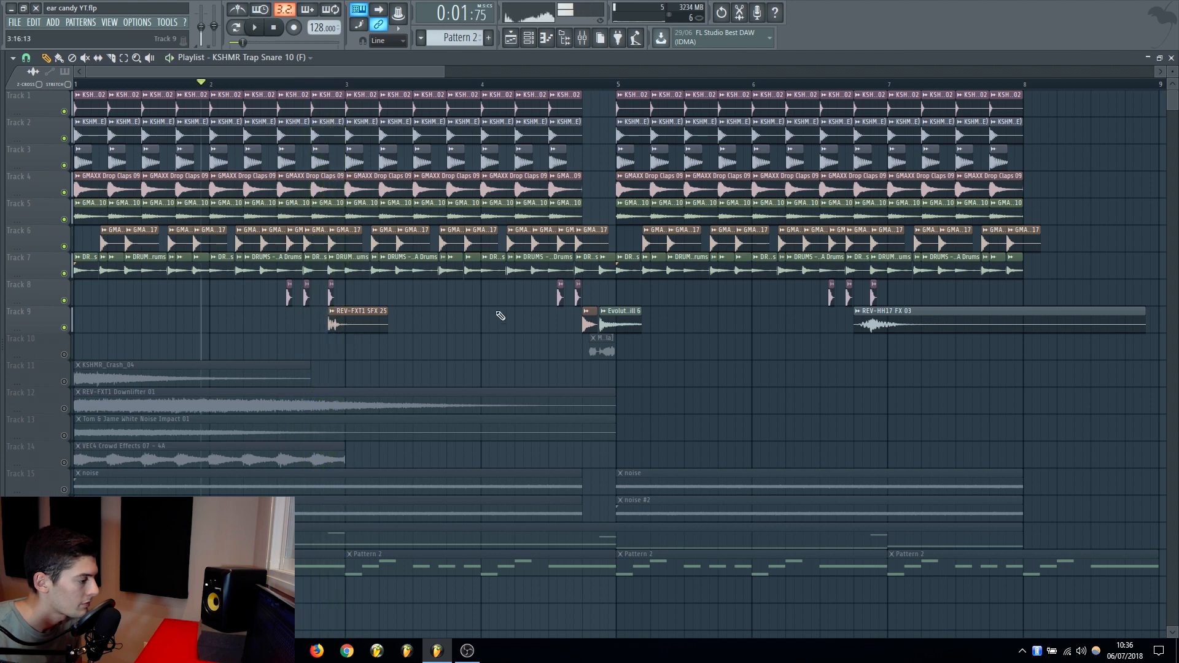
Step: Audition the remaining Track 9 effects by playing from just before the clips ahead of bars 5 and 7
left_click(549, 84)
key("space")
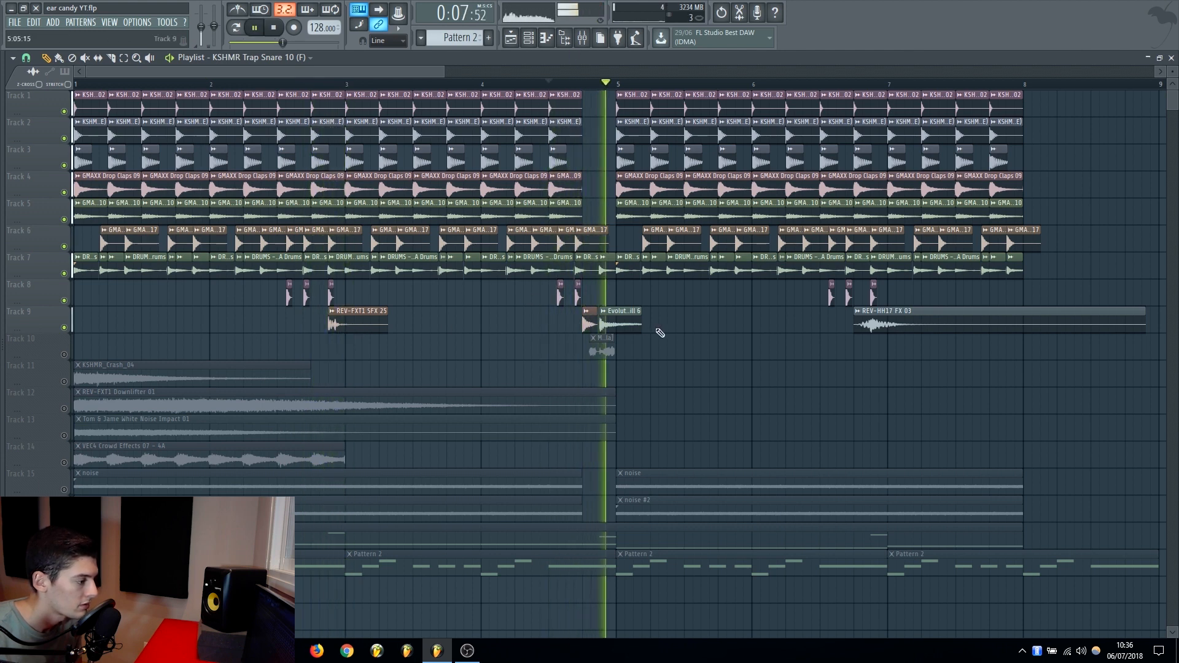
key("space")
left_click(820, 84)
key("space")
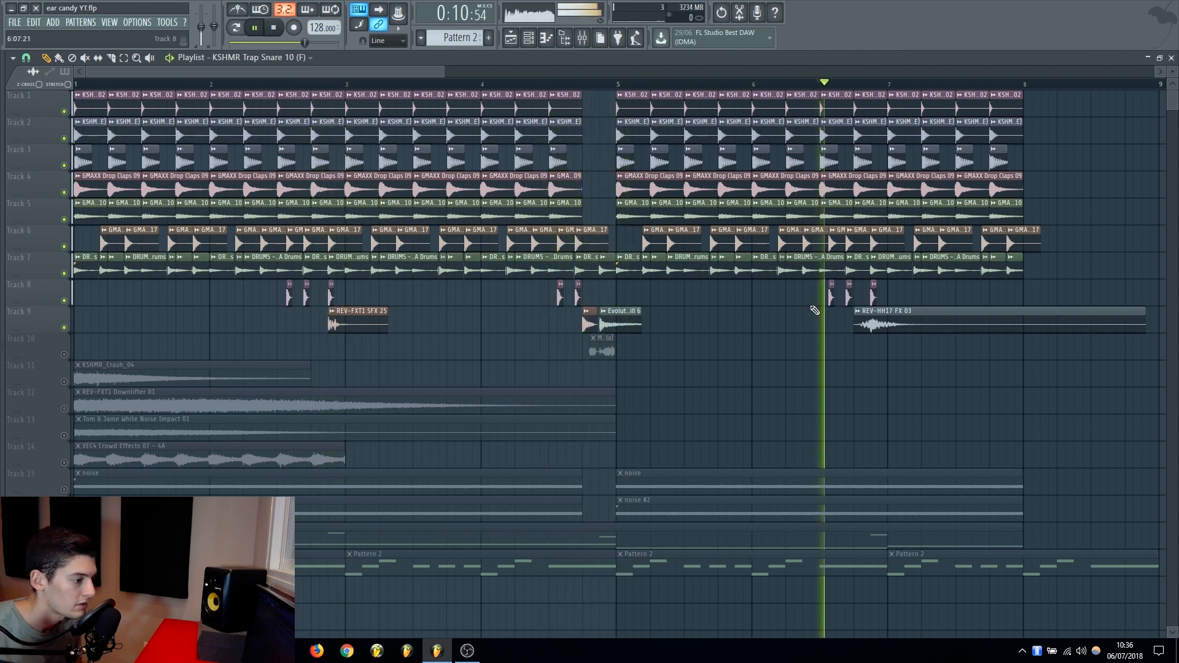
key("space")
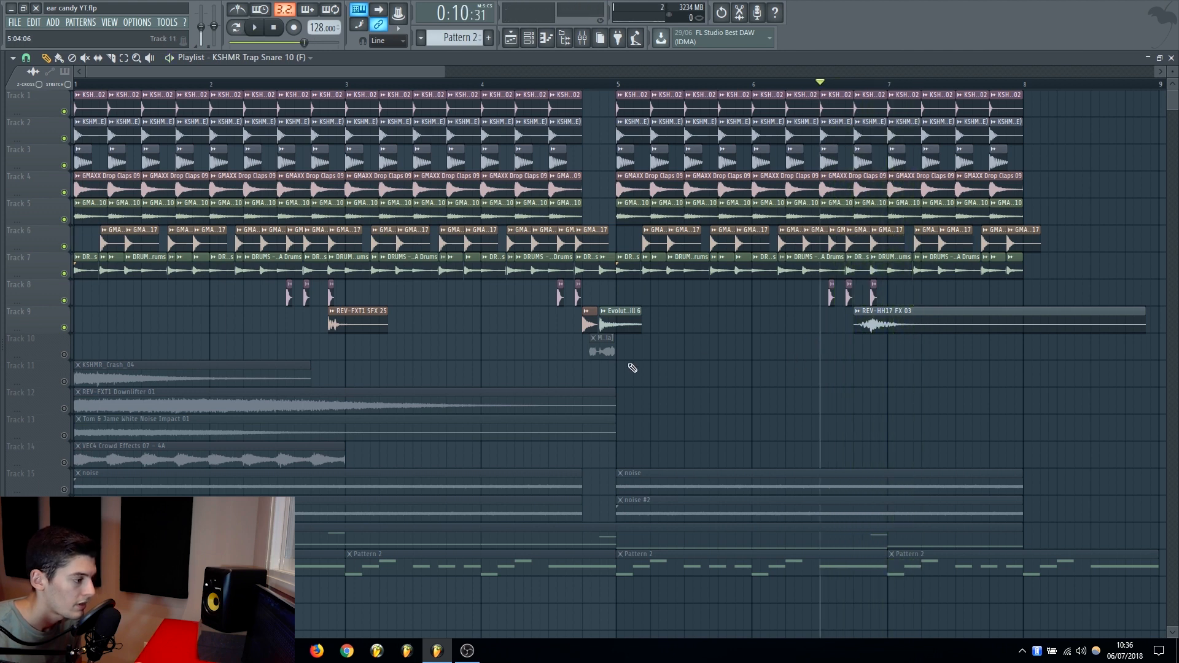
Step: Unmute Track 10 and play from bar 4 to hear its short clip together with the fill before bar 5
left_click(64, 355)
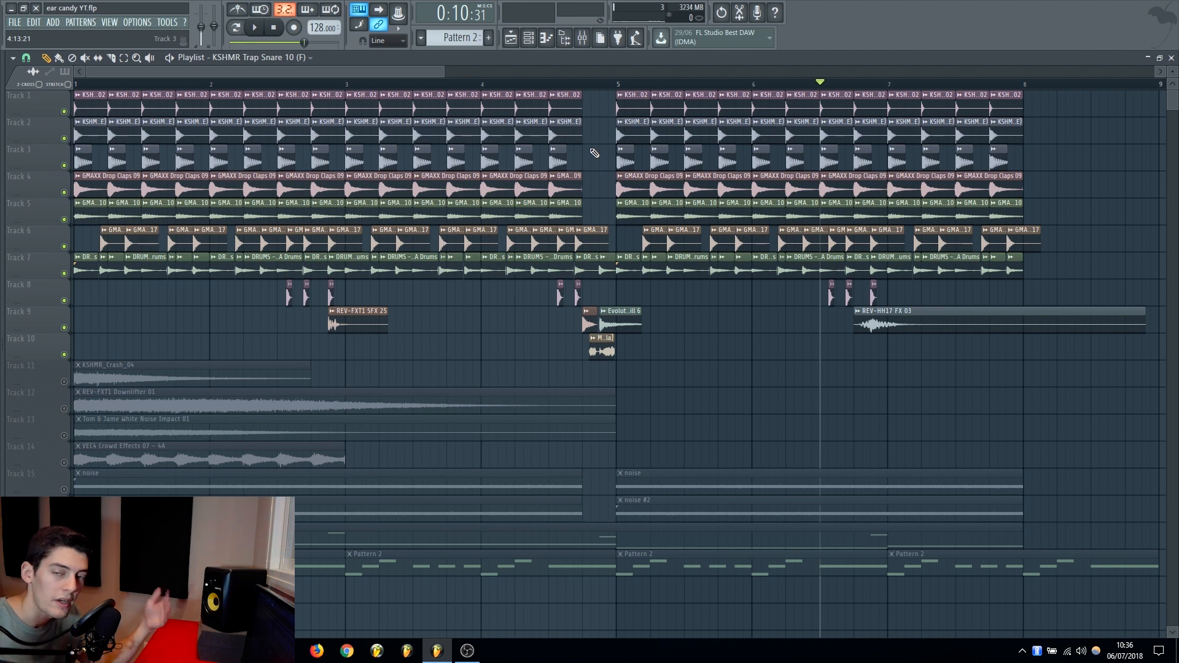
left_click(481, 84)
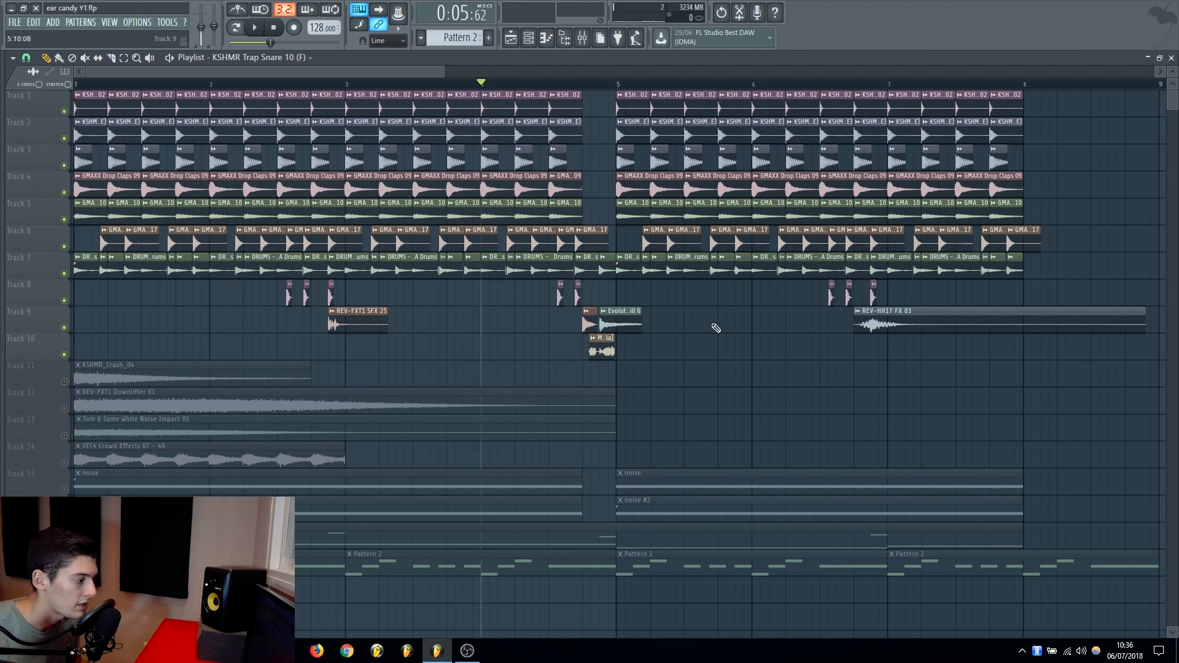
key("space")
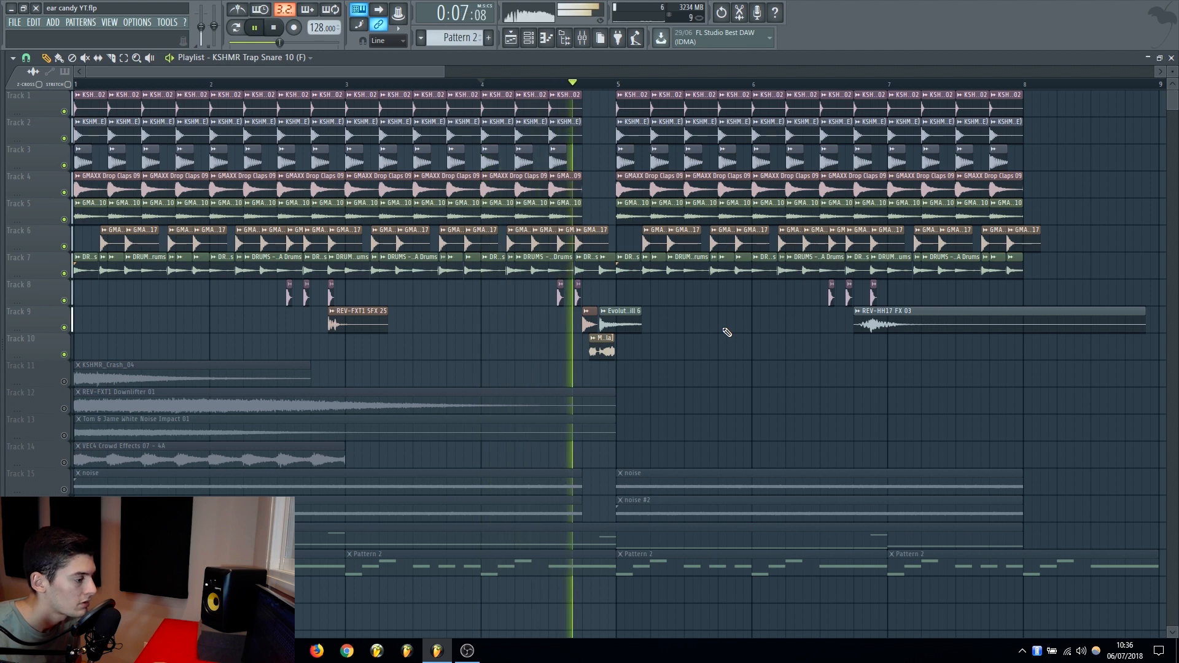
key("space")
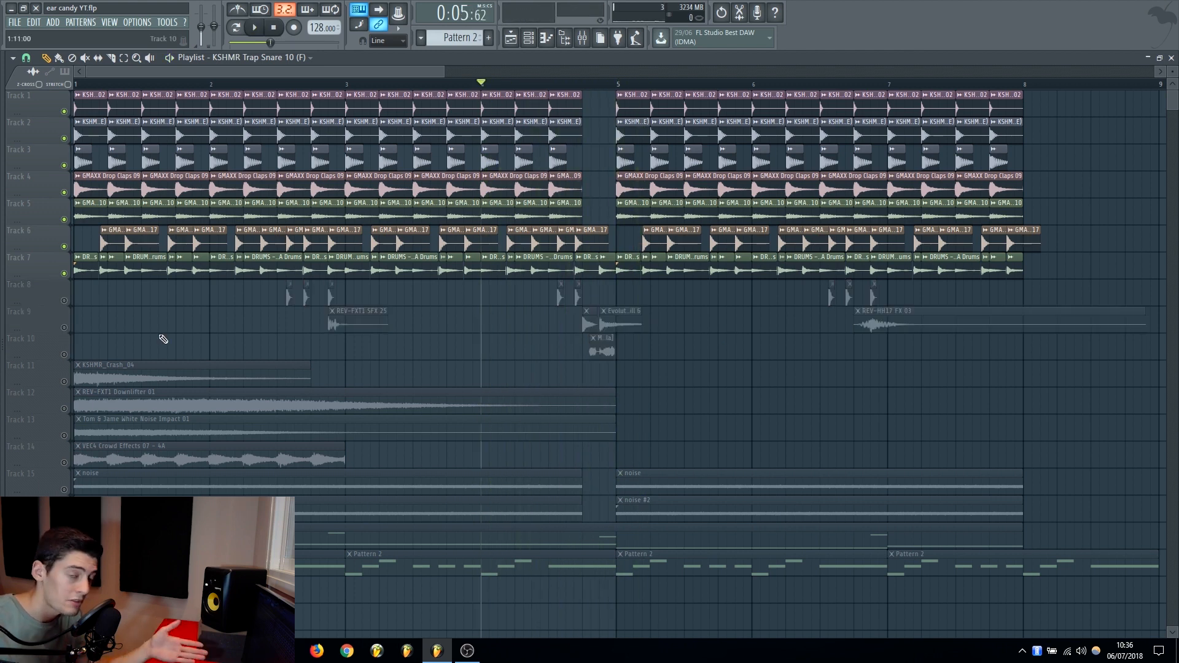
Step: Play the arrangement from the beginning with the percussion and effects on Tracks 8 to 10 muted
key("Home")
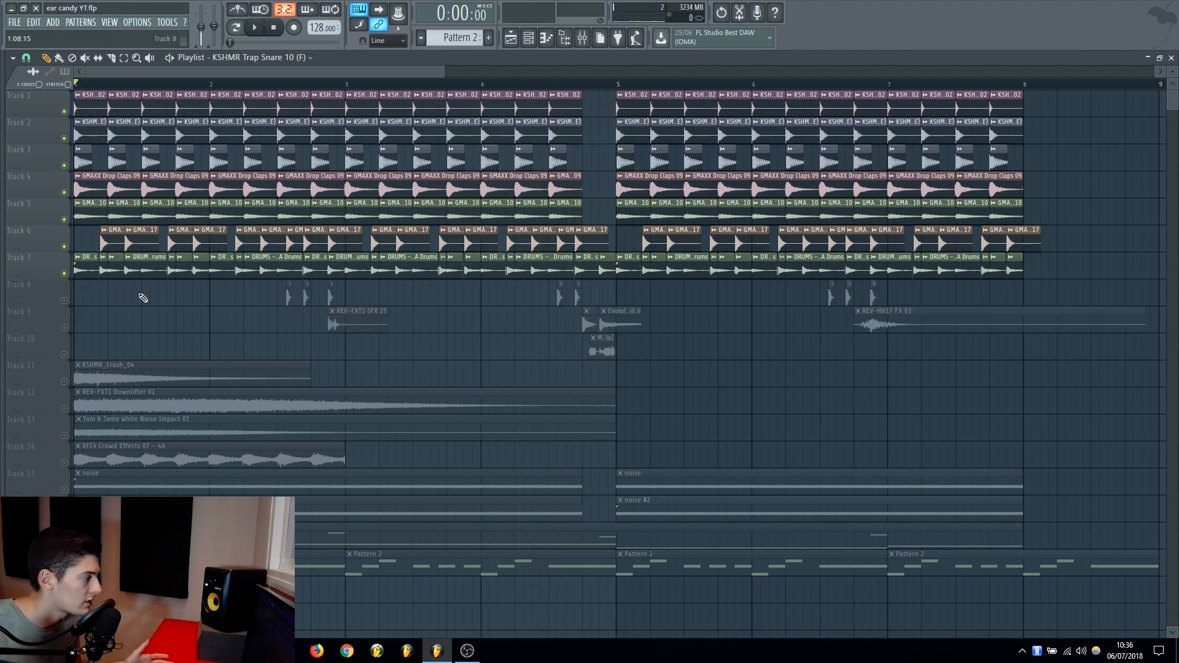
key("space")
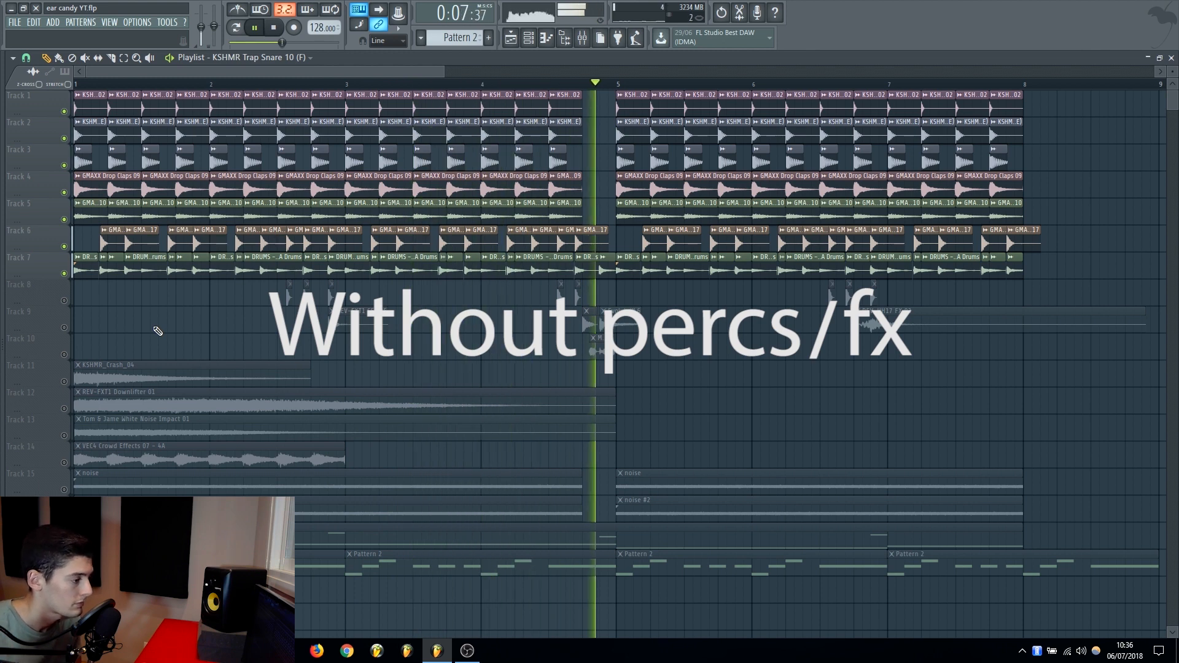
key("space")
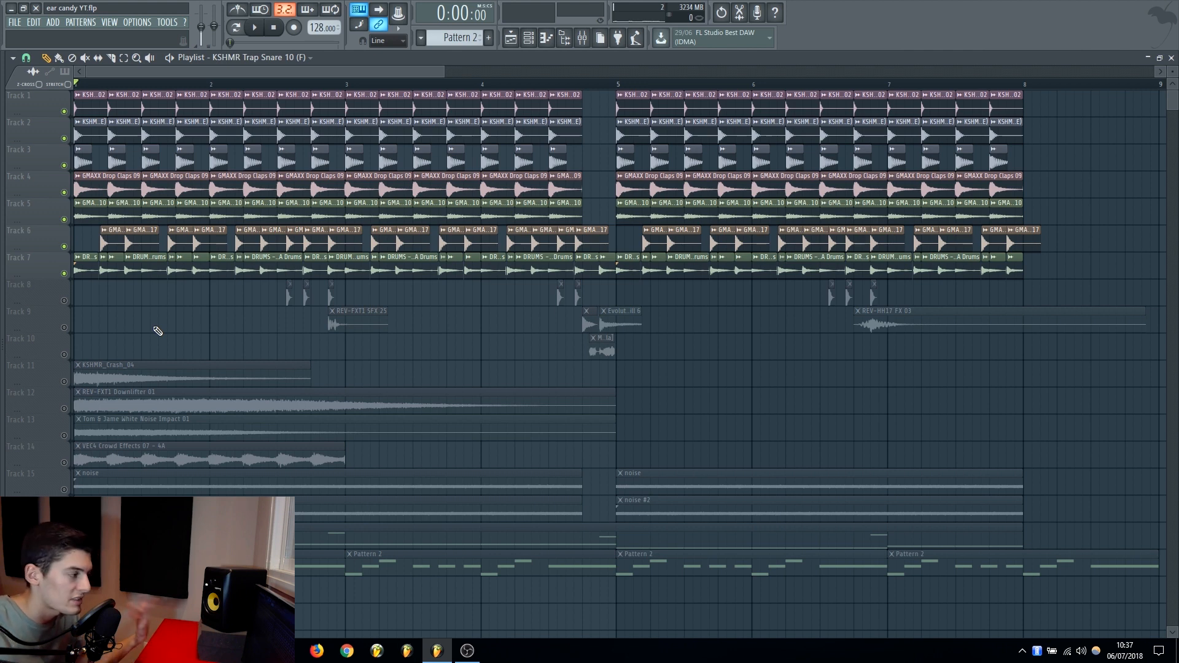
Step: Unmute Tracks 8, 9 and 10 and play the arrangement from the beginning with the percussion and effects
left_click(64, 300)
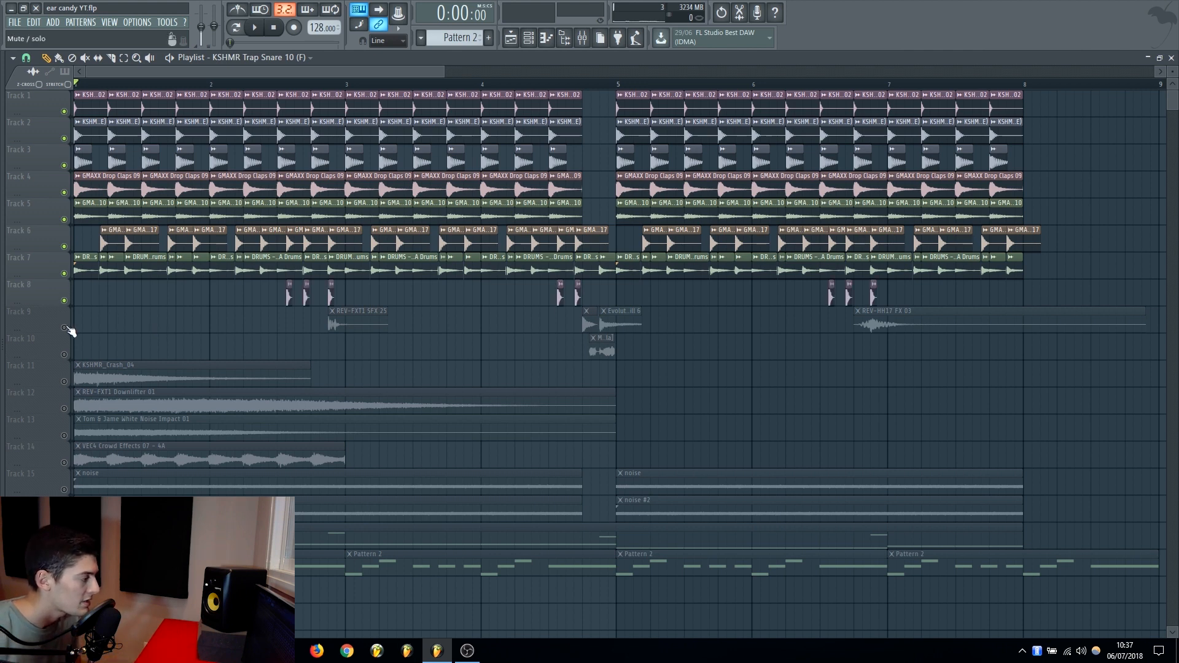
left_click(64, 328)
left_click(64, 354)
key("space")
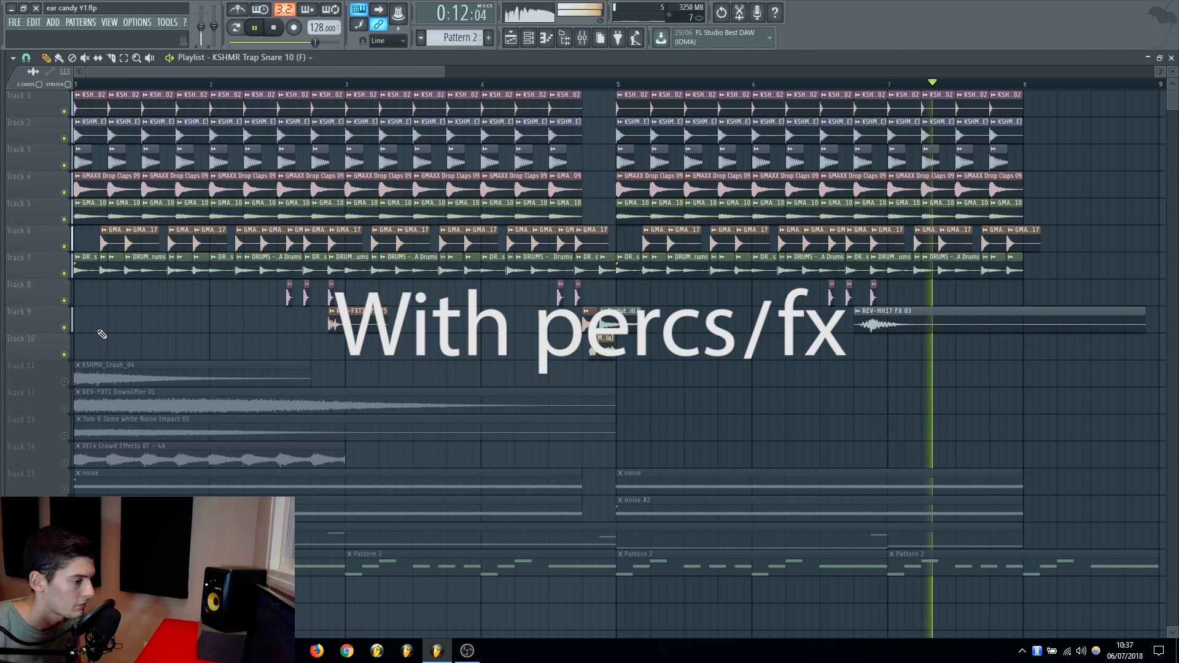
key("space")
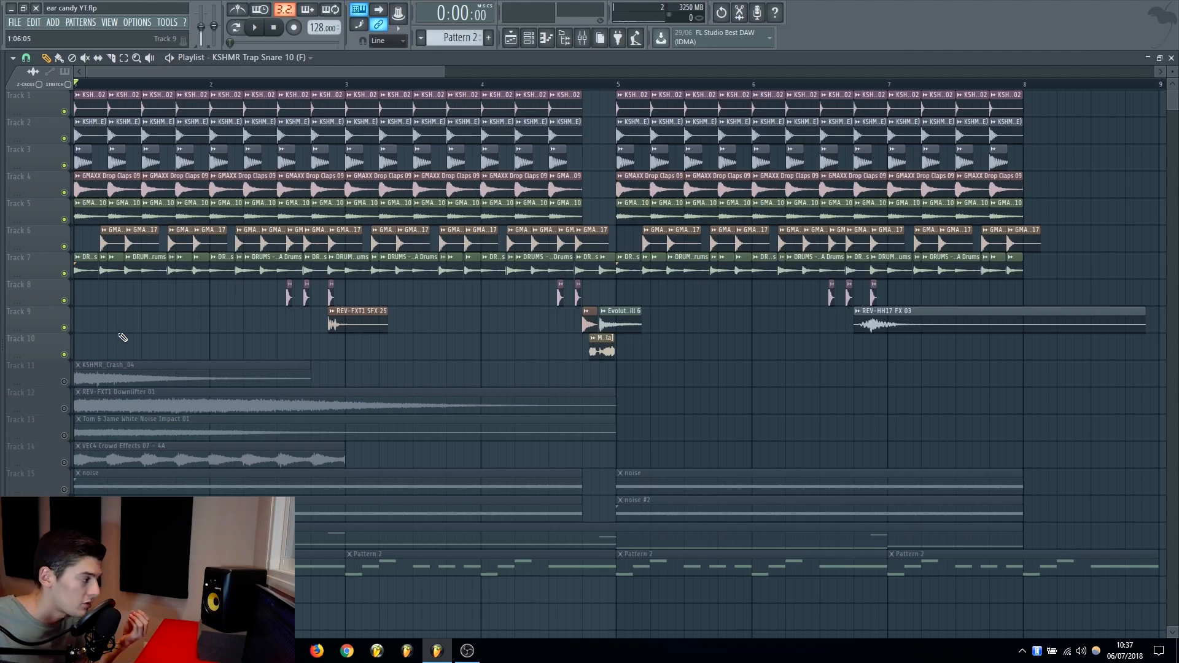
Step: Unmute the crash, downlifter and white noise impact on Tracks 11 to 13 and play them from the beginning
left_click(63, 382)
left_click(63, 408)
left_click(64, 435)
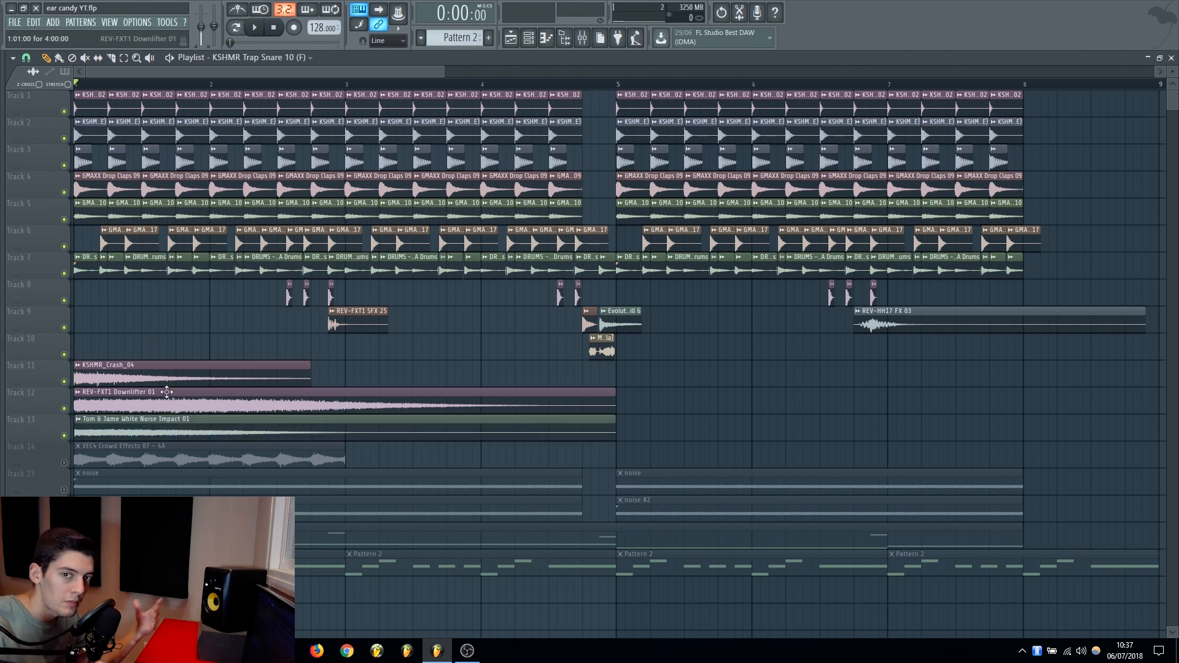
key("space")
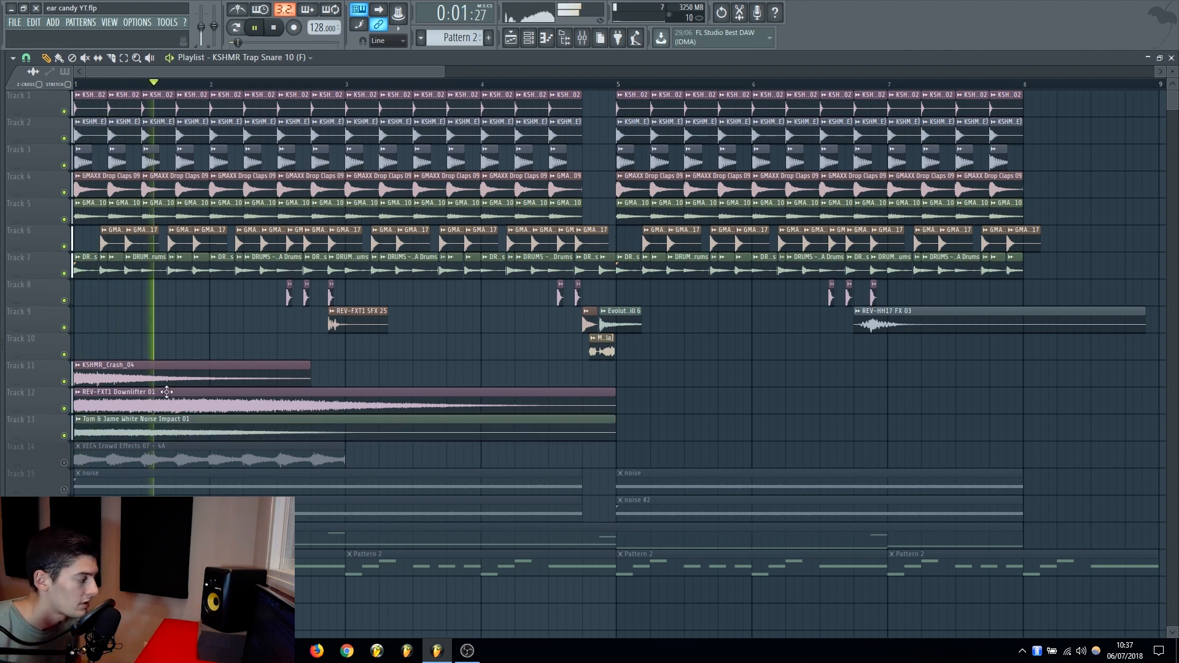
key("space")
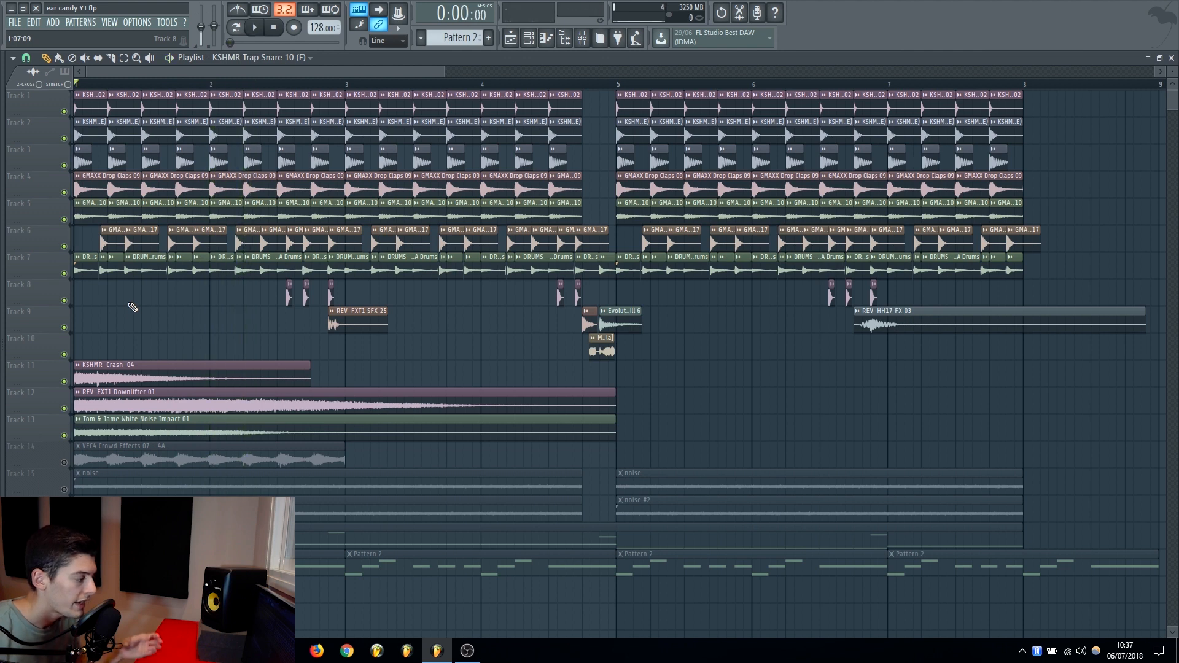
Step: Unmute Track 14 and audition its VEC4 Crowd Effects 07 - 4A clip at a raised channel volume, turning it back down before closing the channel settings
left_click(64, 462)
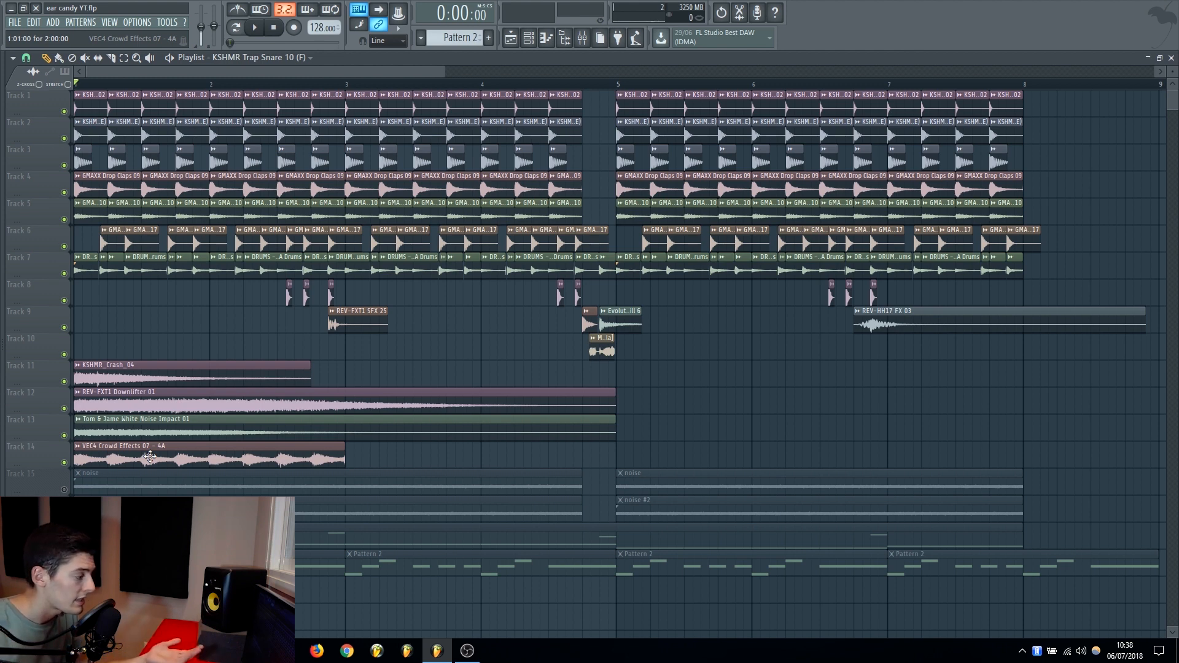
double_click(85, 460)
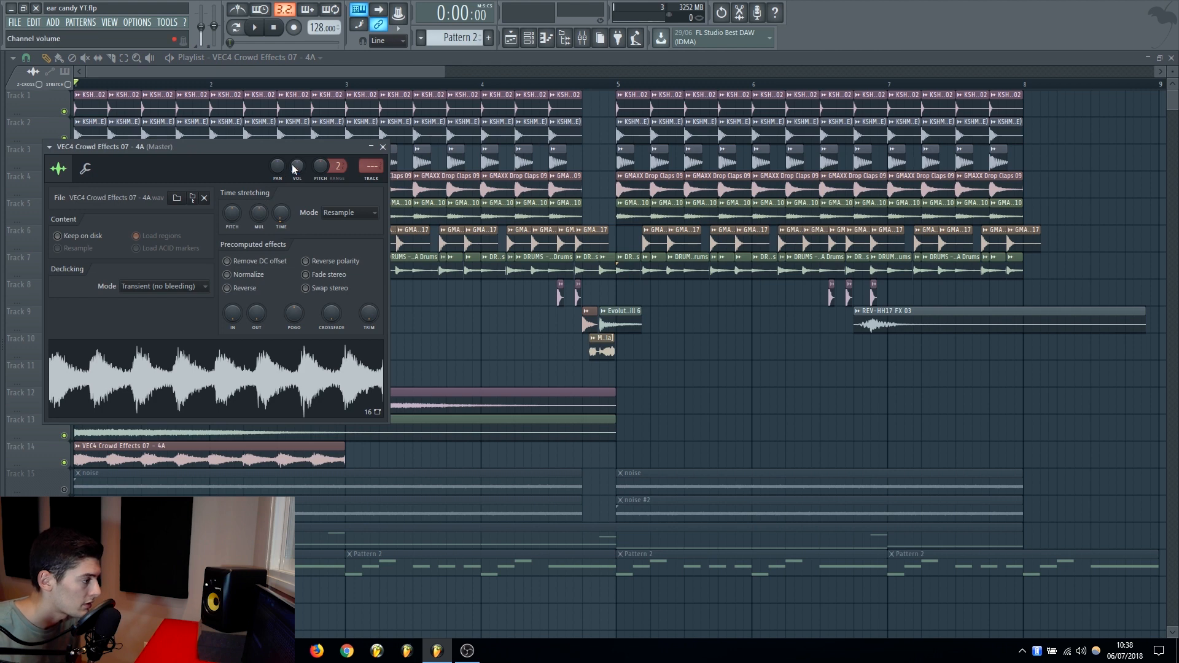
right_click(293, 166)
left_click(314, 300)
key("space")
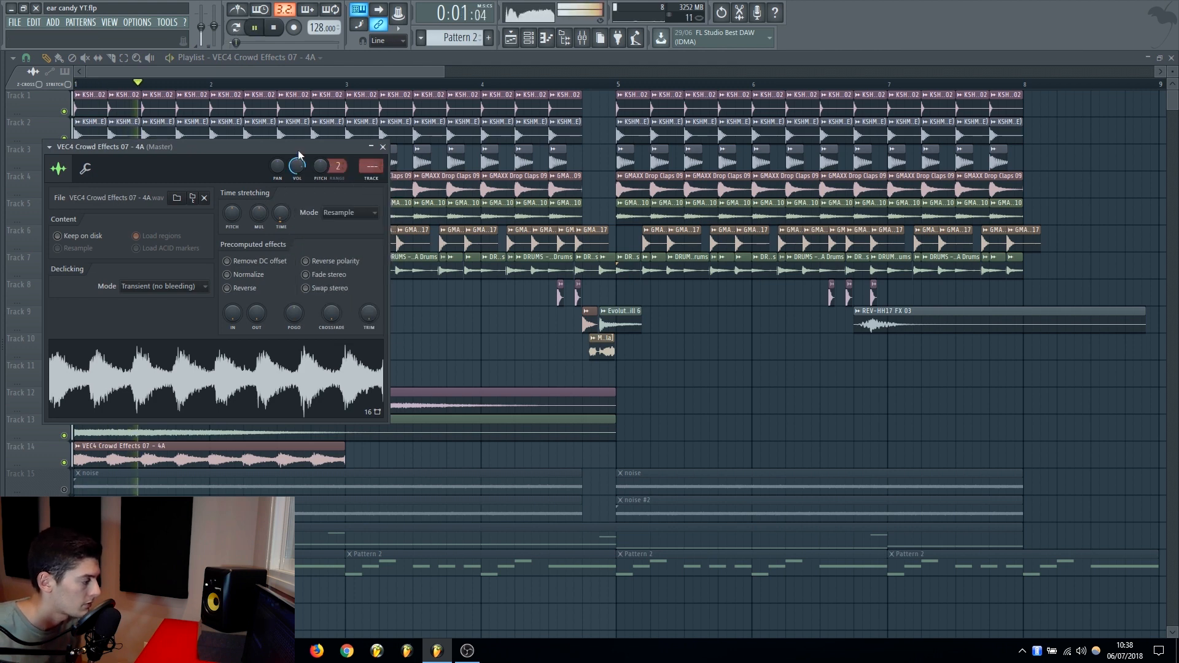
key("space")
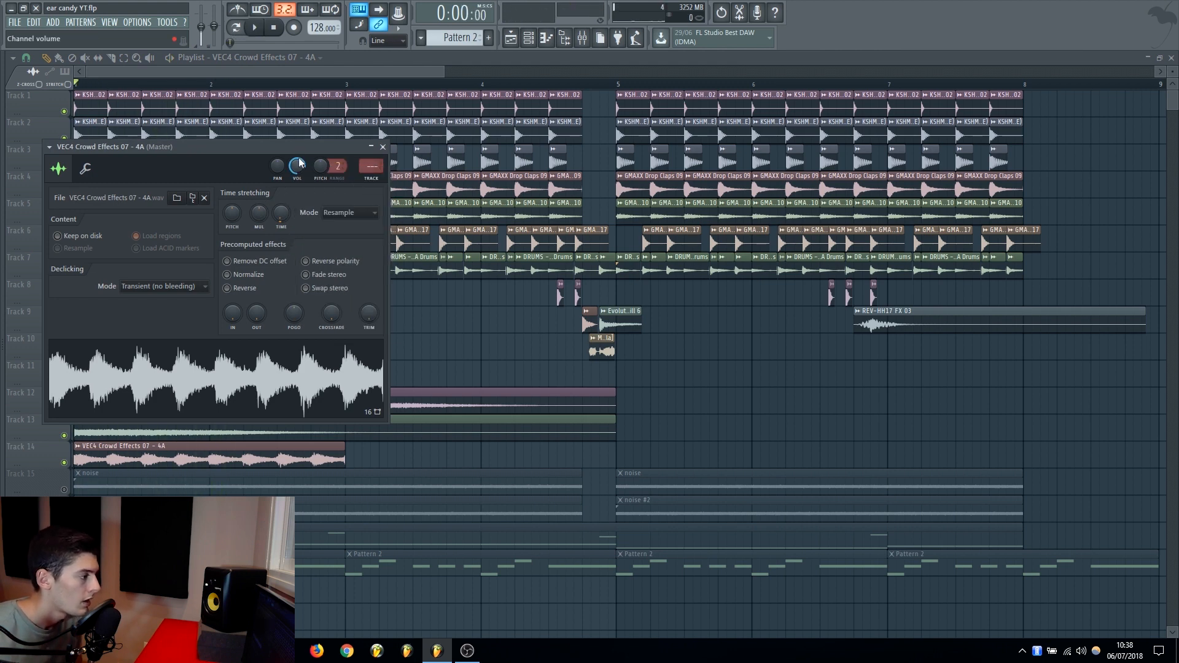
left_click_drag(300, 162, 300, 208)
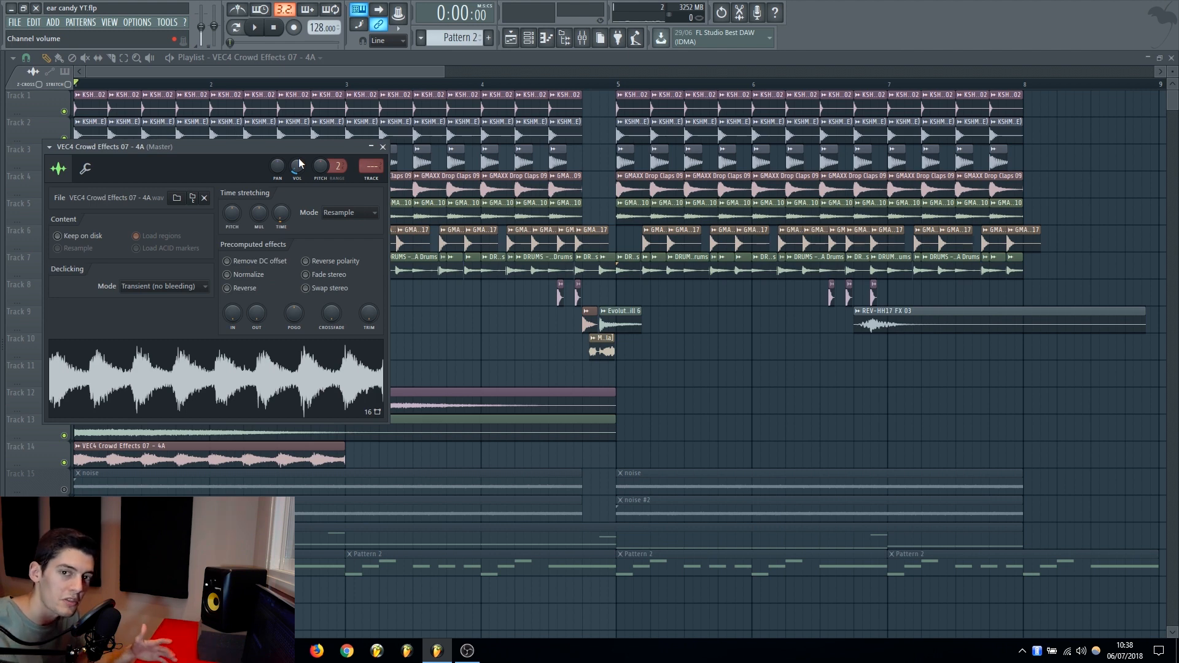
left_click(383, 147)
Step: Unmute the noise layers on Tracks 15 and 16 and play the arrangement from the beginning
scroll(439, 264, "down", 3)
key("space")
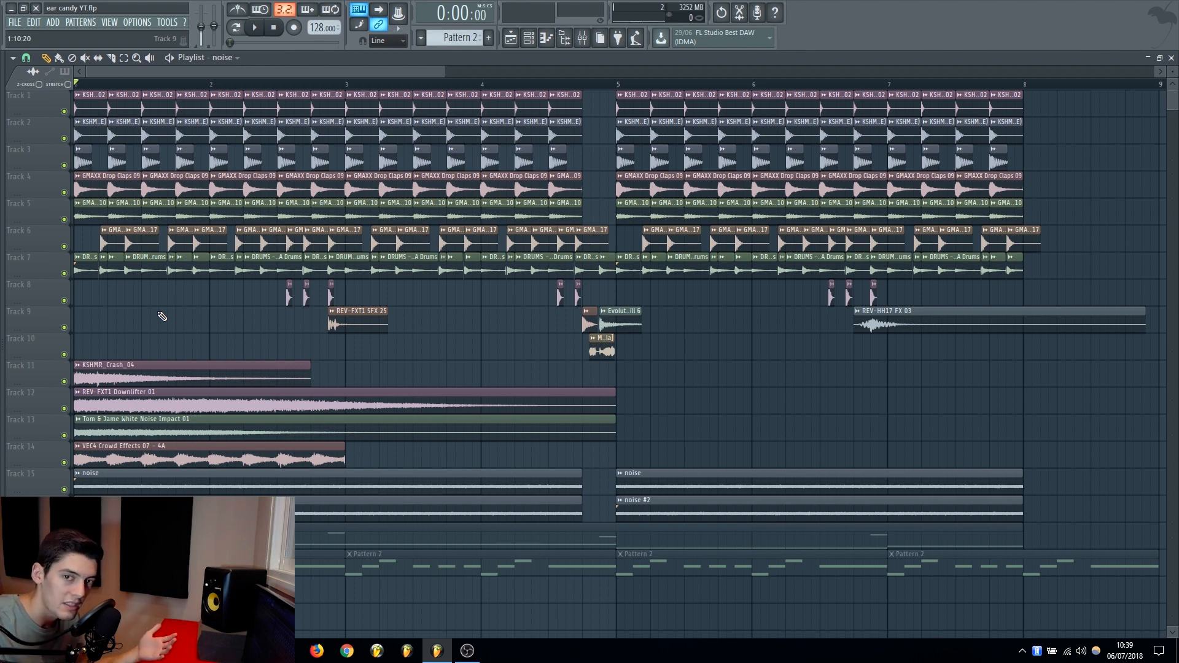
key("space")
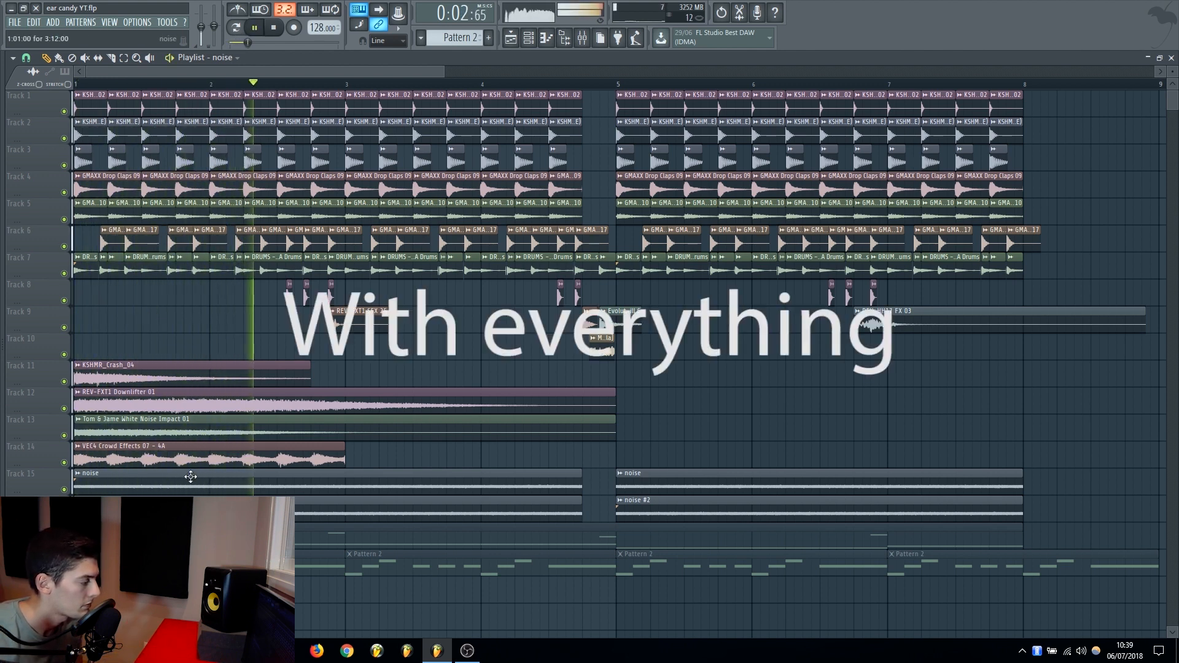
Step: Place a second VEC4 Crowd Effects 07 - 4A clip at bar 3 on Track 14 and trim its end to match the first noise clips
left_click(288, 452)
left_click(352, 463)
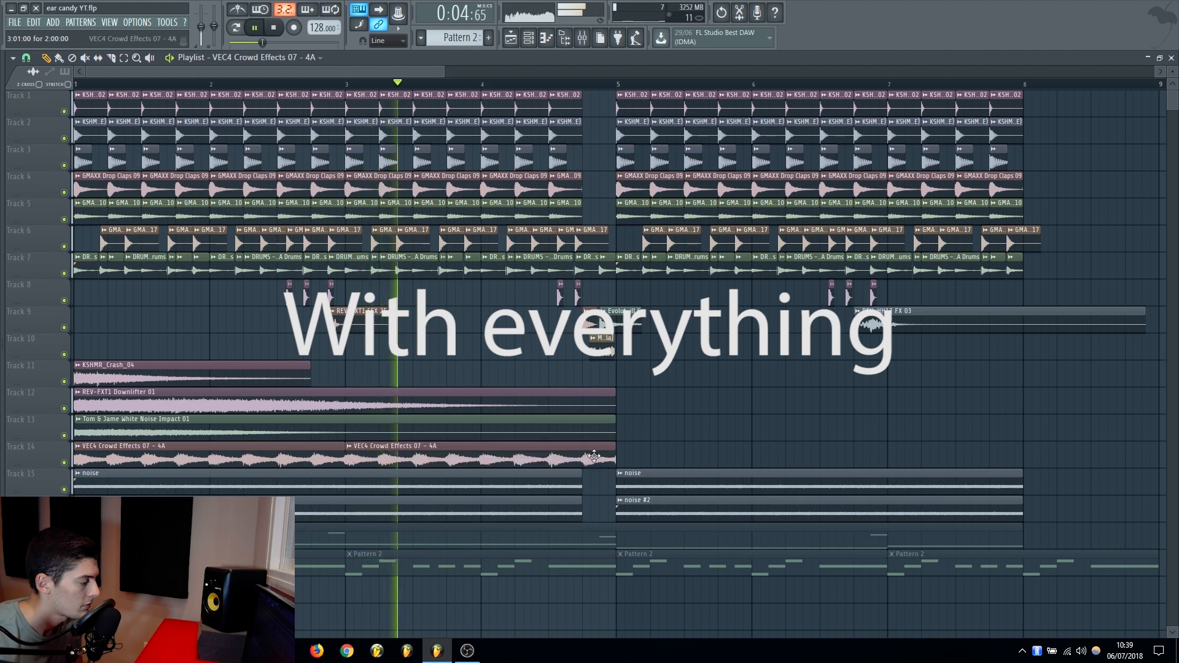
left_click_drag(616, 461, 583, 461)
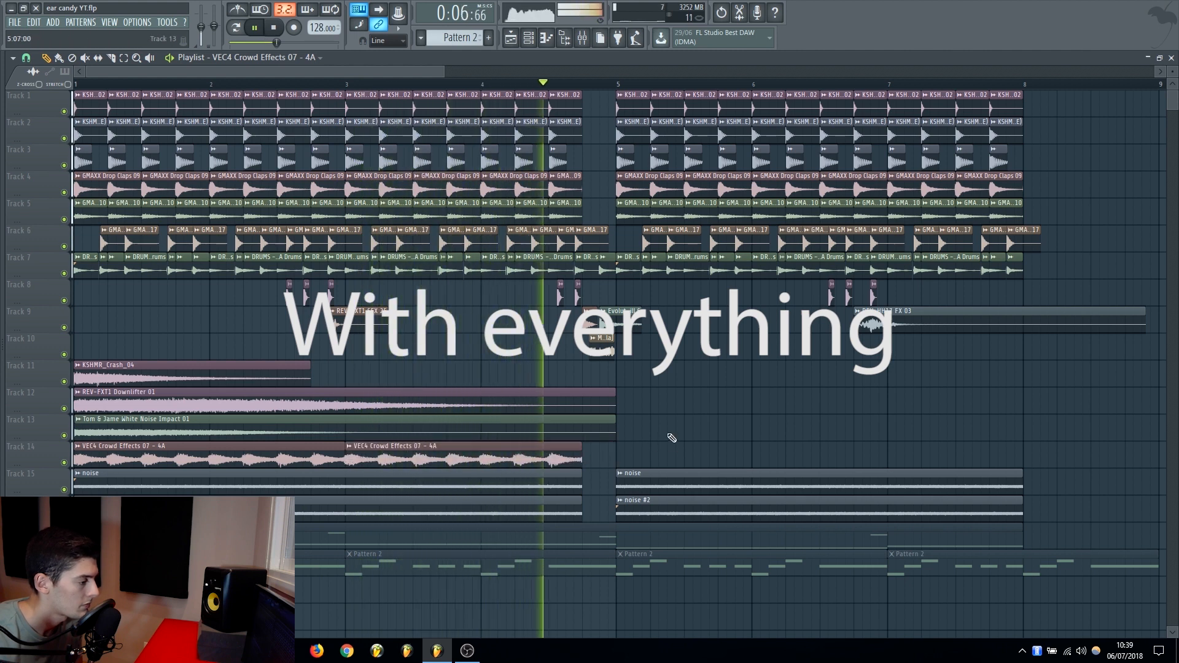
key("space")
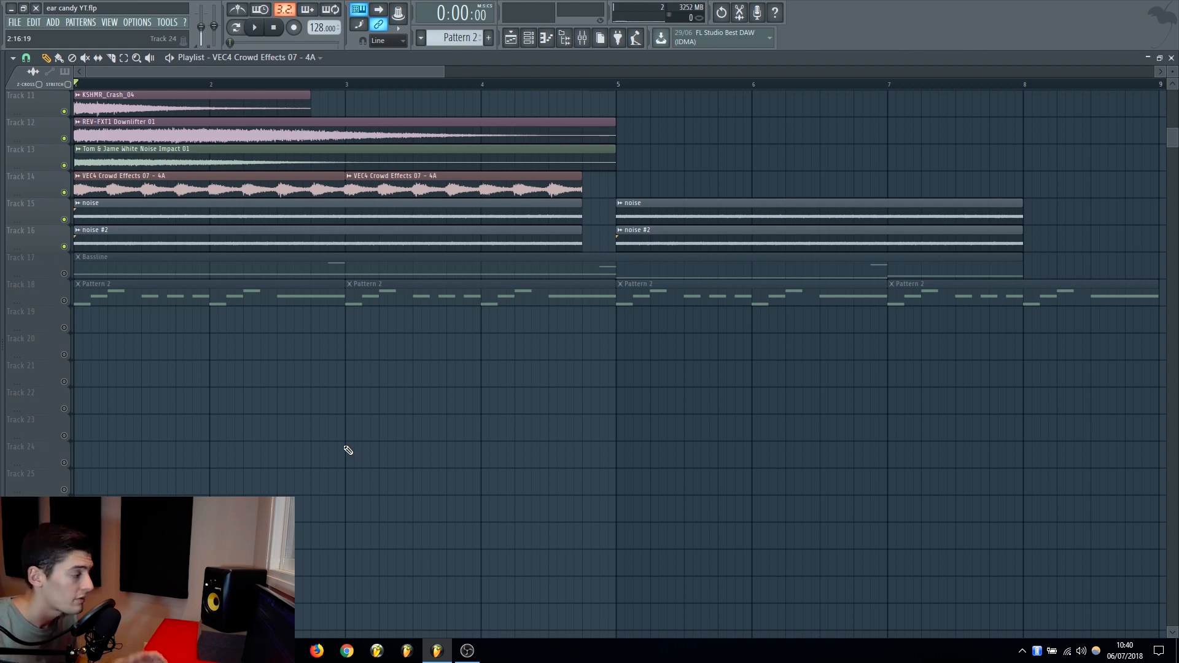
Step: Solo Track 17 and open the Bassline pattern in the piano roll, showing all its notes
left_click(64, 273, "ctrl")
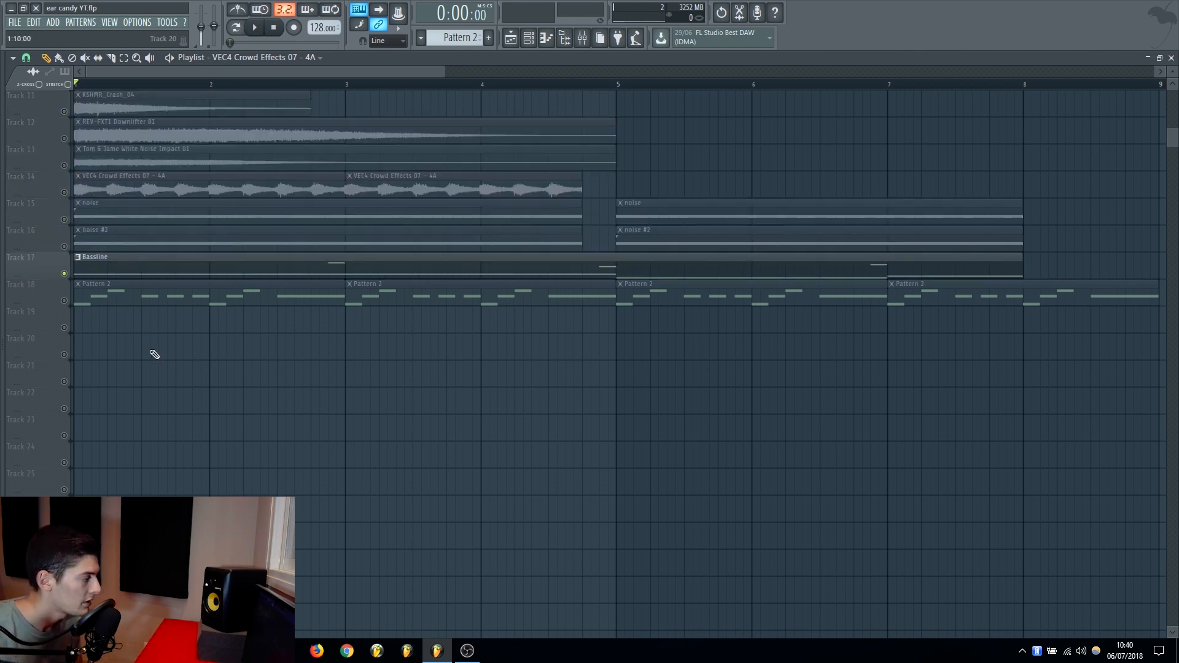
double_click(334, 266)
scroll(361, 102, "up", 4)
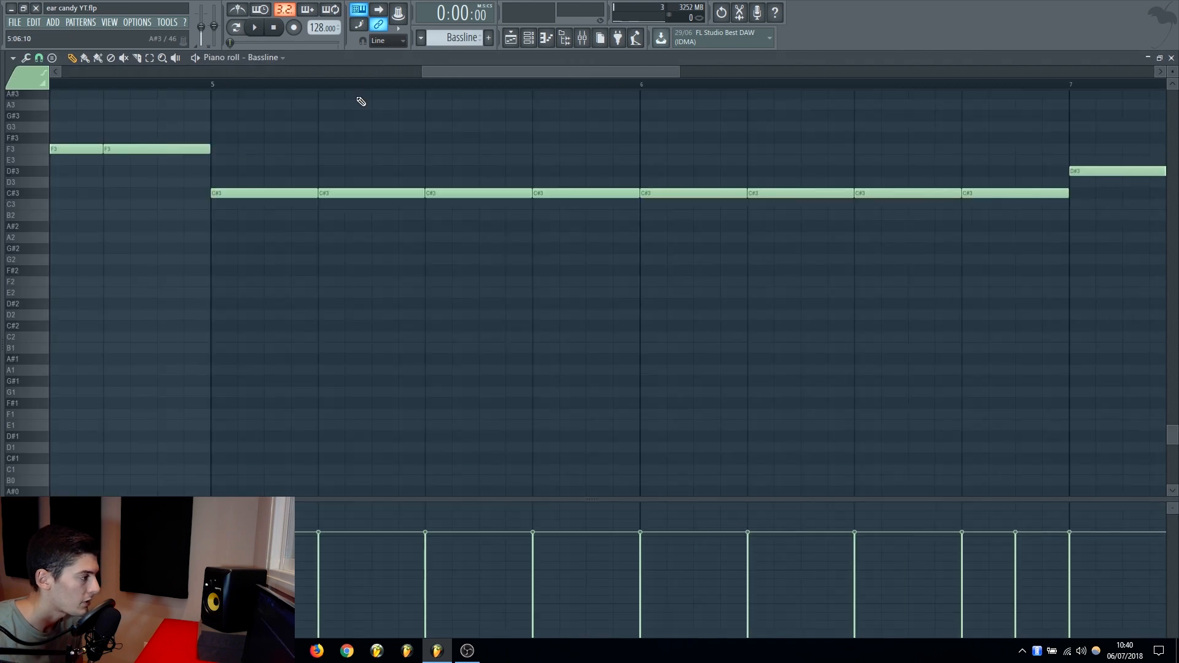
scroll(361, 101, "down", 4)
scroll(210, 447, "up", 6)
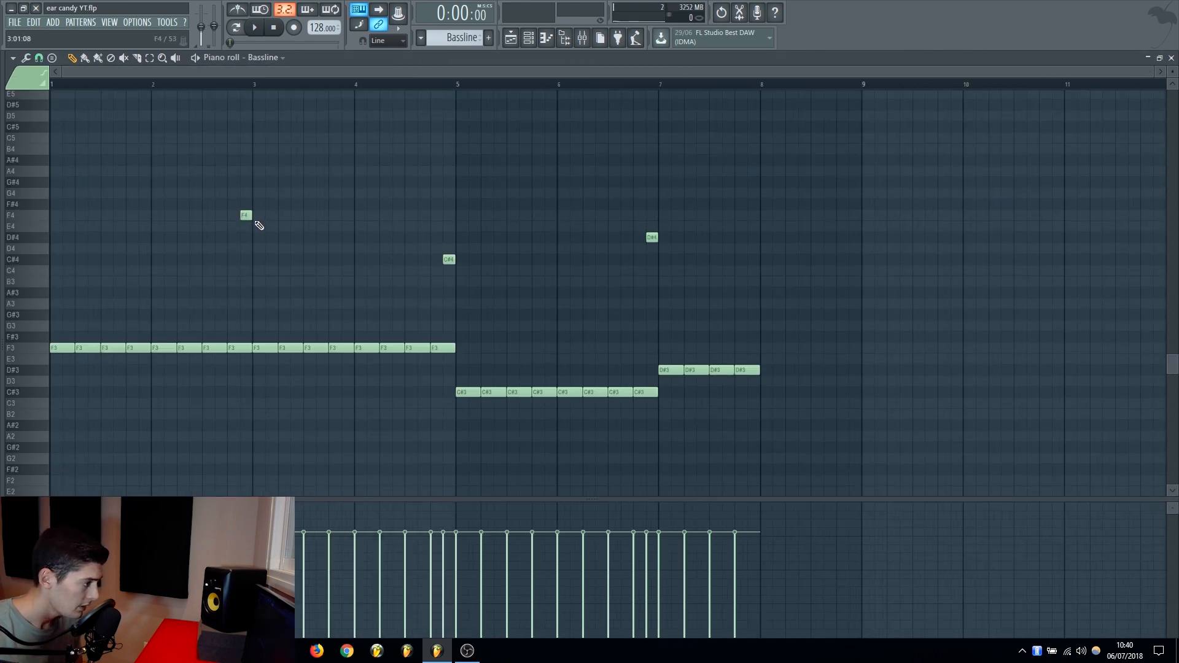
Step: Inspect the Main bass channel's Serum patch beside the Bassline pattern, close it and listen to the bassline
key("F7")
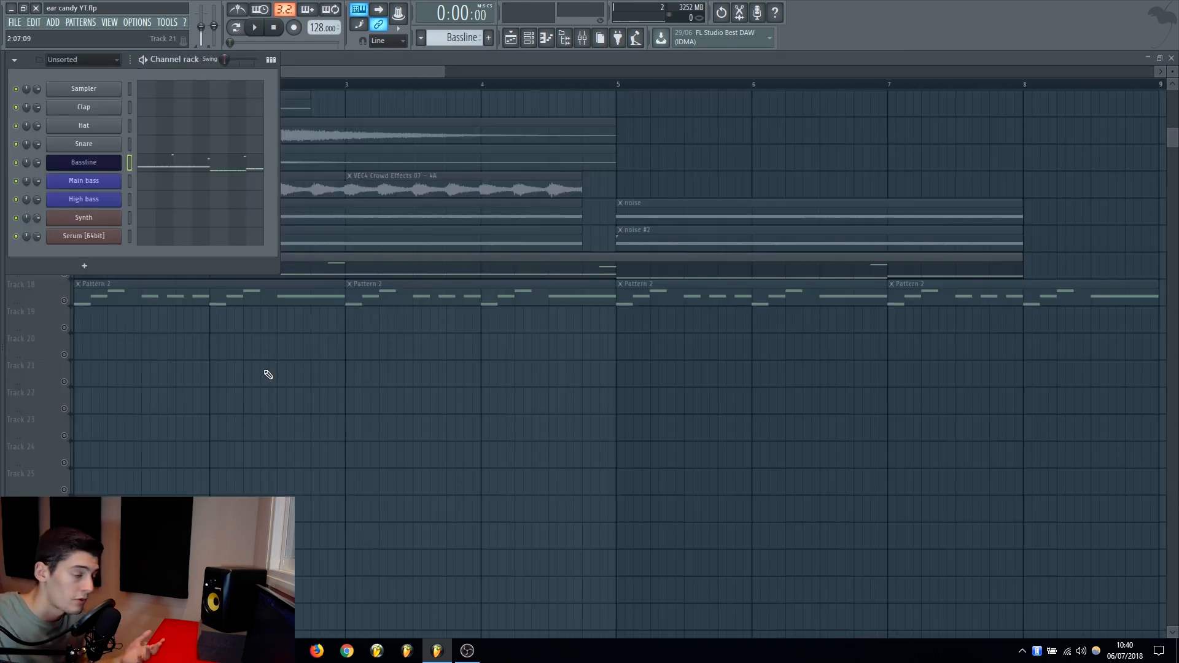
key("F6")
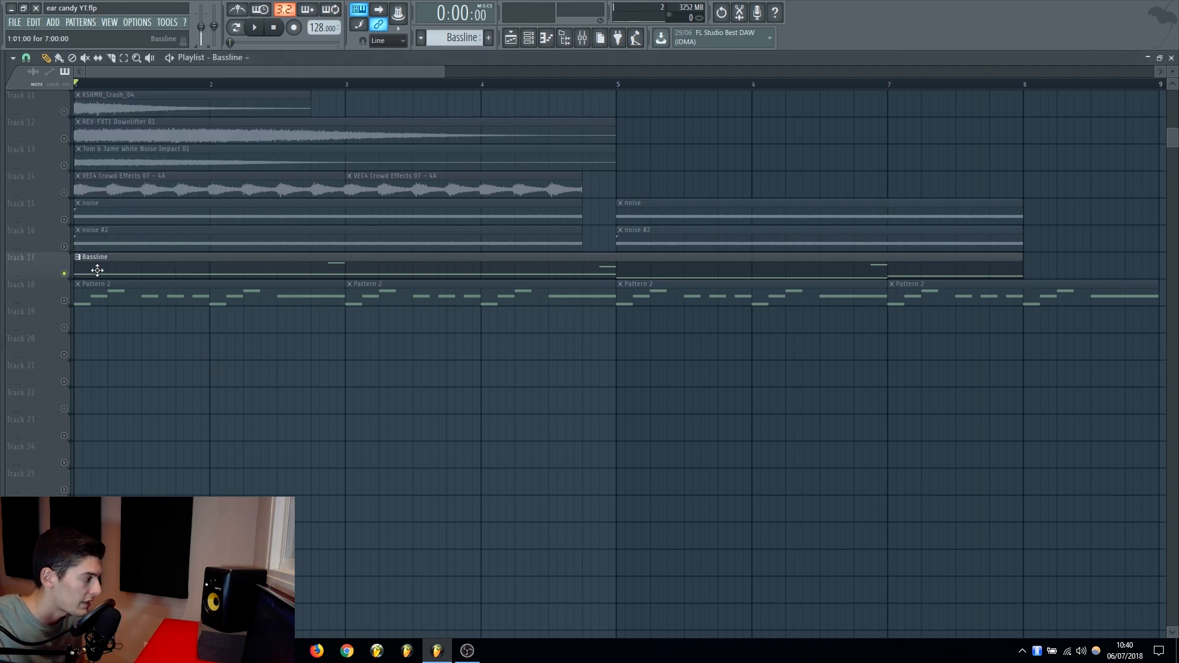
key("F6")
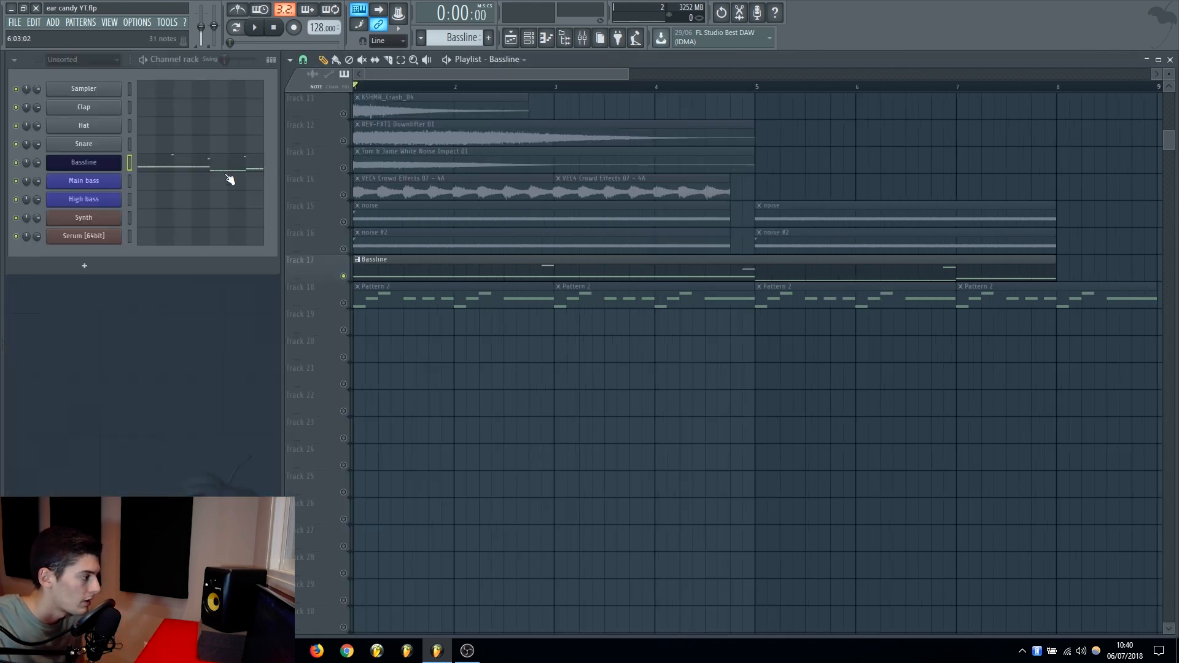
left_click(83, 181)
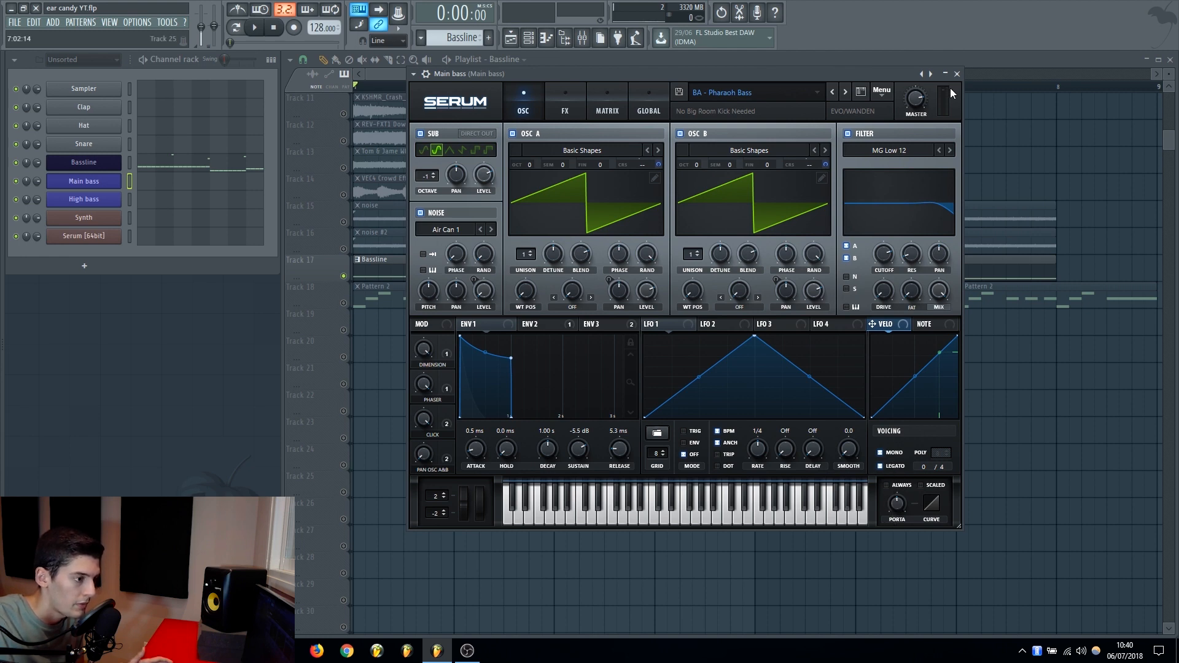
left_click(956, 74)
key("space")
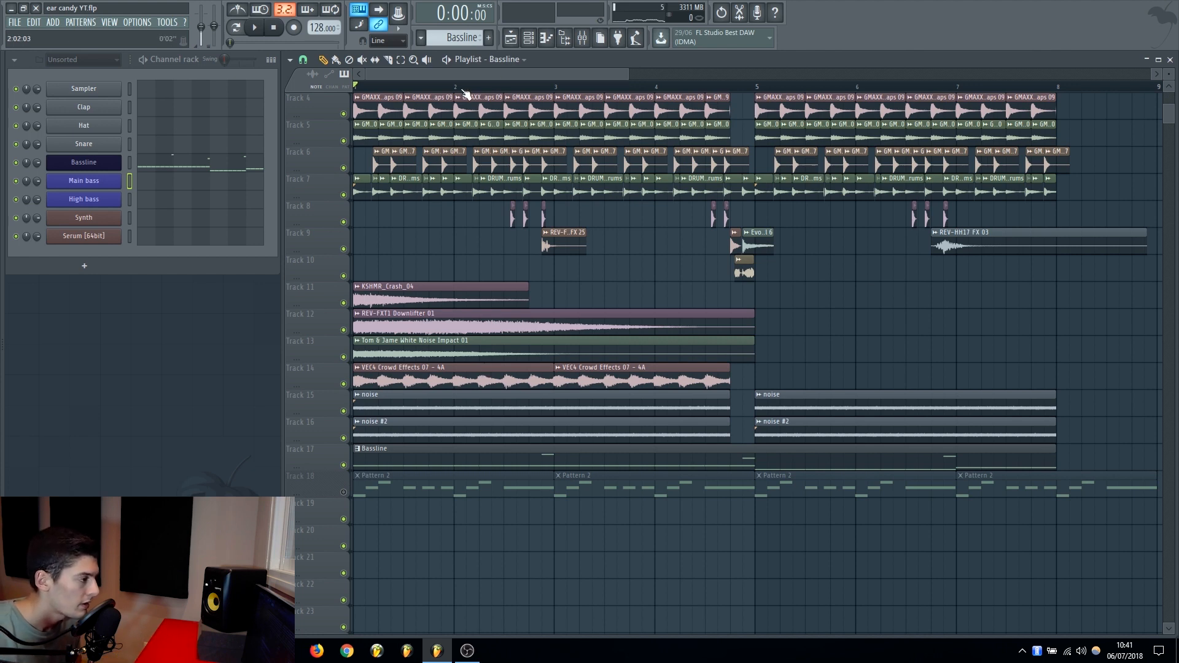
Step: Delete the F4 note at the end of bar 2 in the Bassline pattern and play the drop from bar 2
left_click(168, 163)
right_click(399, 214)
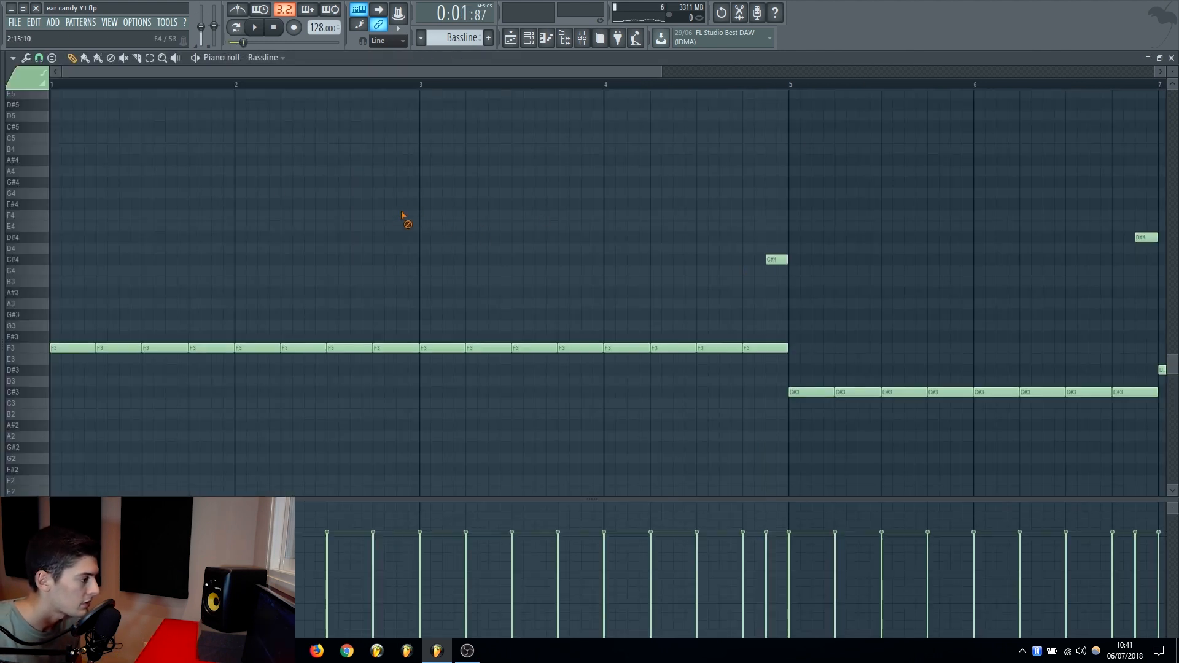
key("Escape")
key("space")
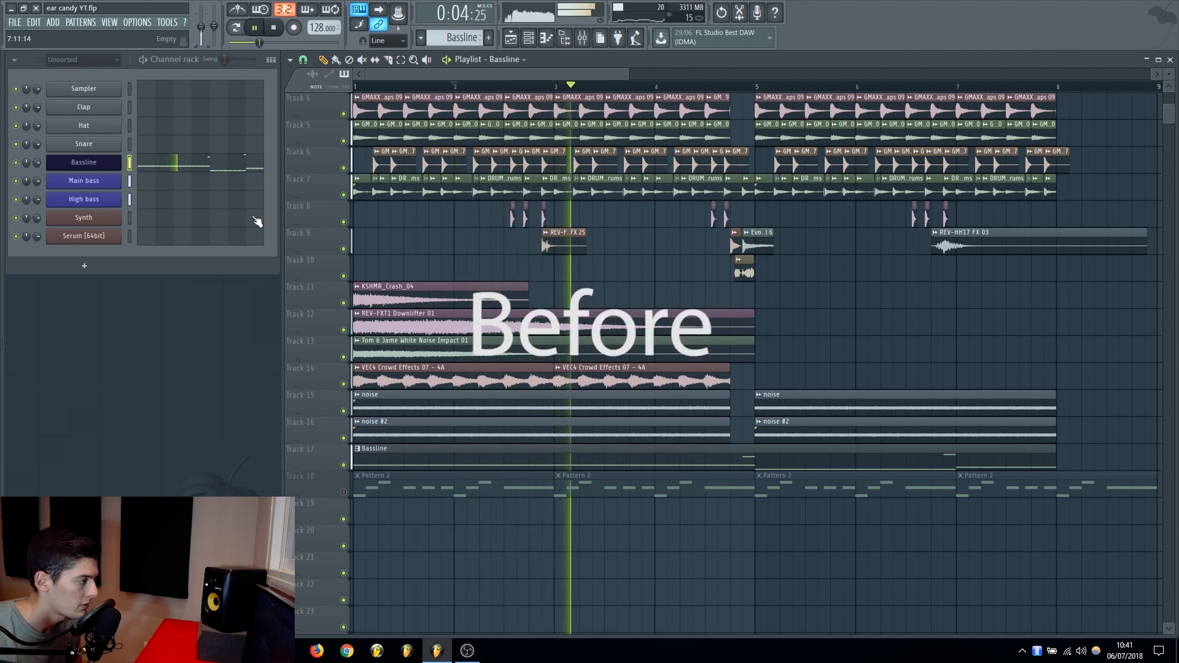
Step: Restore the F4 note at the end of bar 2 in the Bassline pattern and replay the drop from bar 2
left_click(166, 161)
key("space")
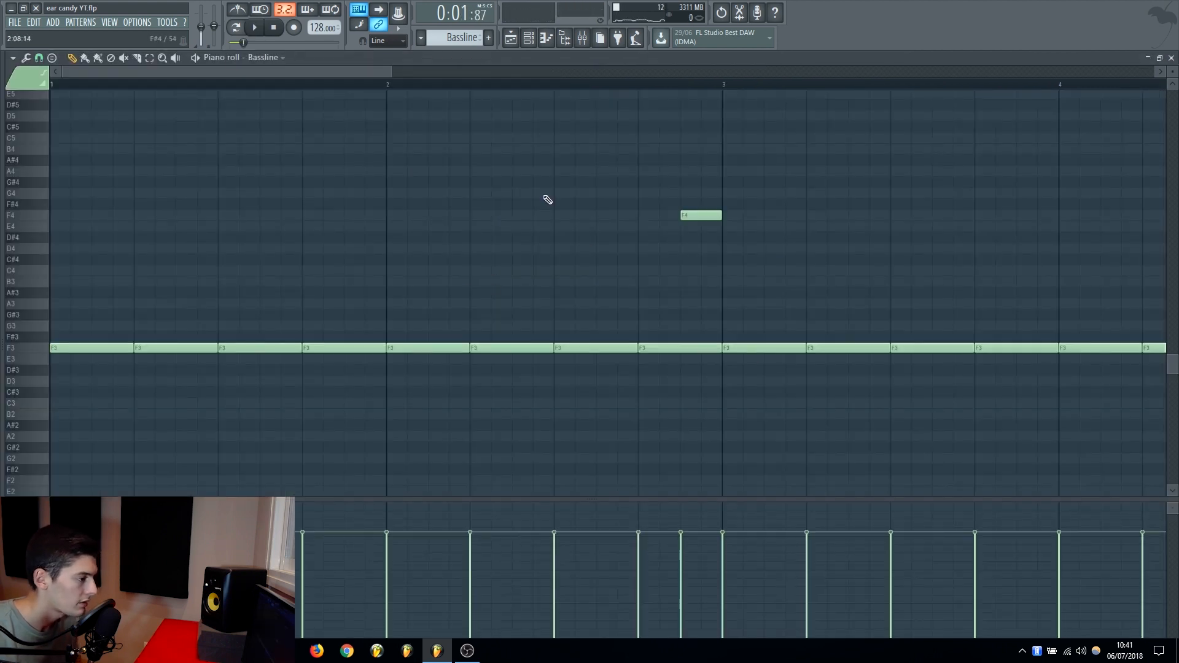
key("Escape")
key("space")
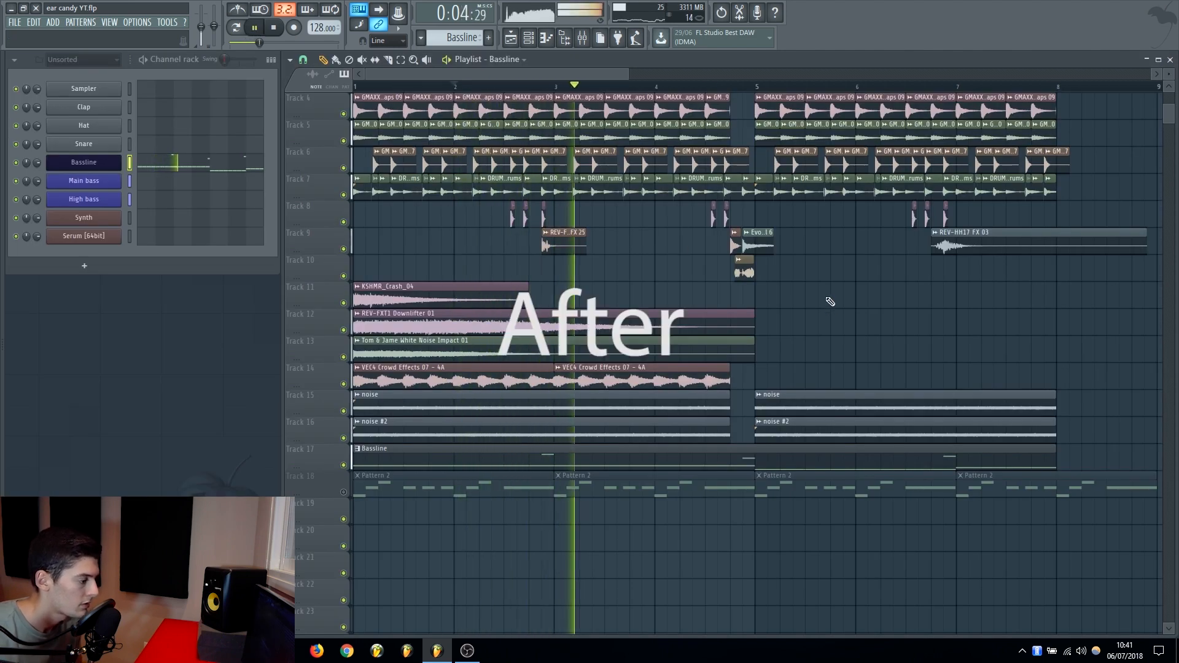
key("space")
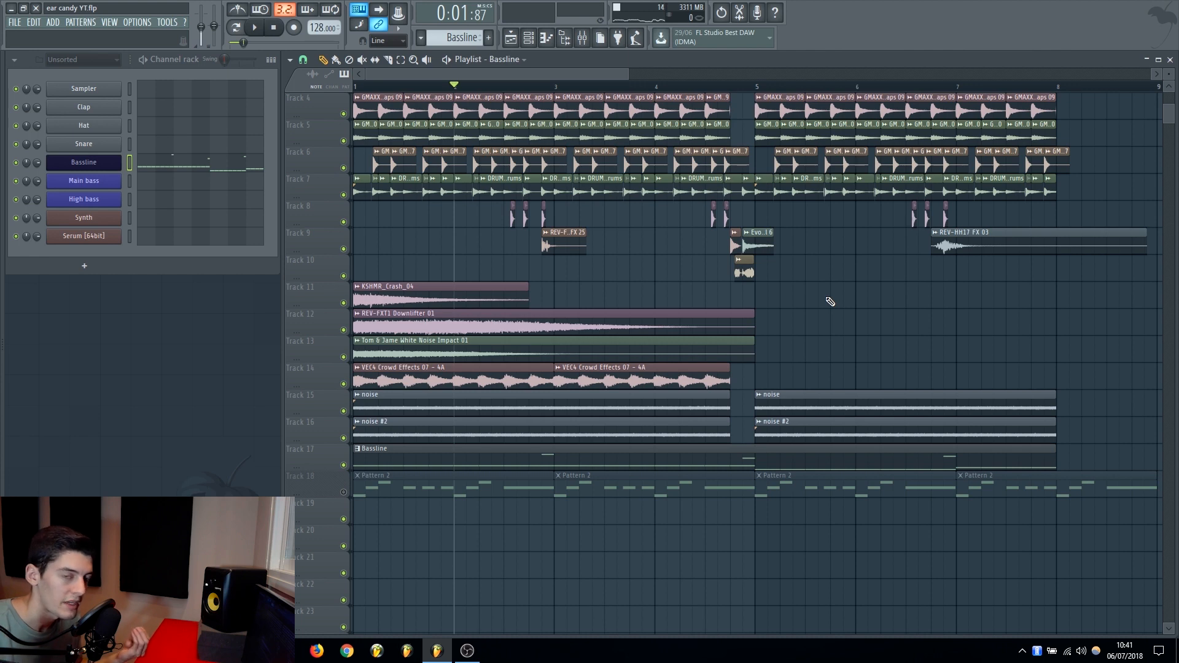
Step: Solo Track 18 and open Pattern 2's Synth notes in the piano roll
scroll(798, 319, "down", 4)
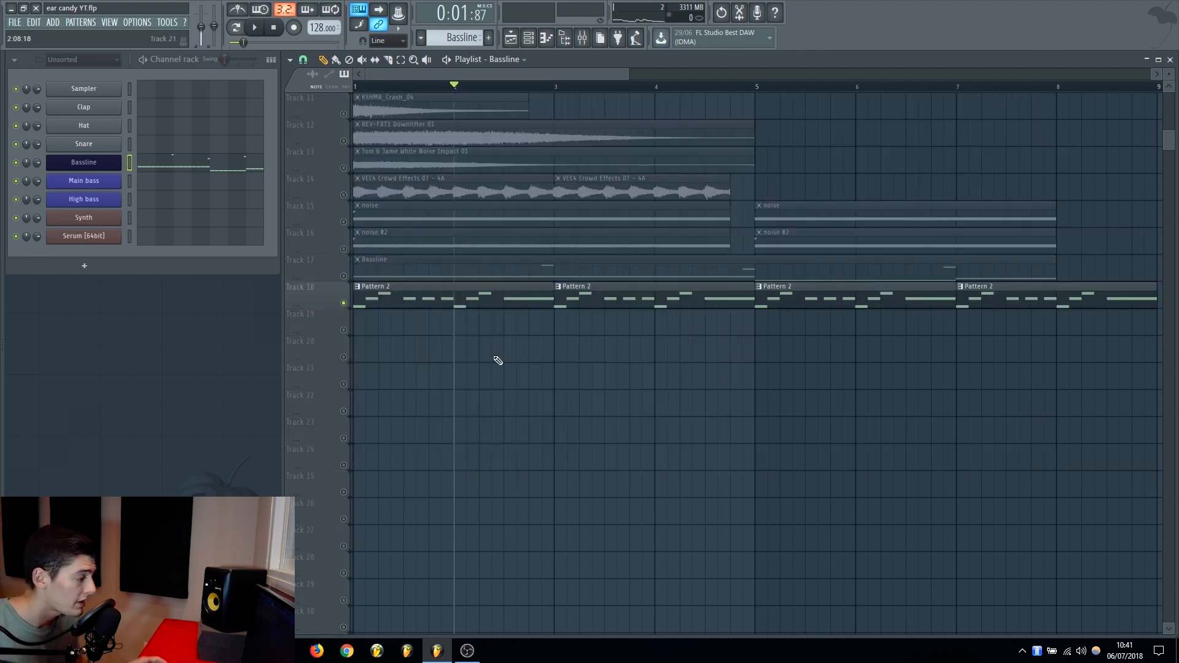
left_click(426, 297)
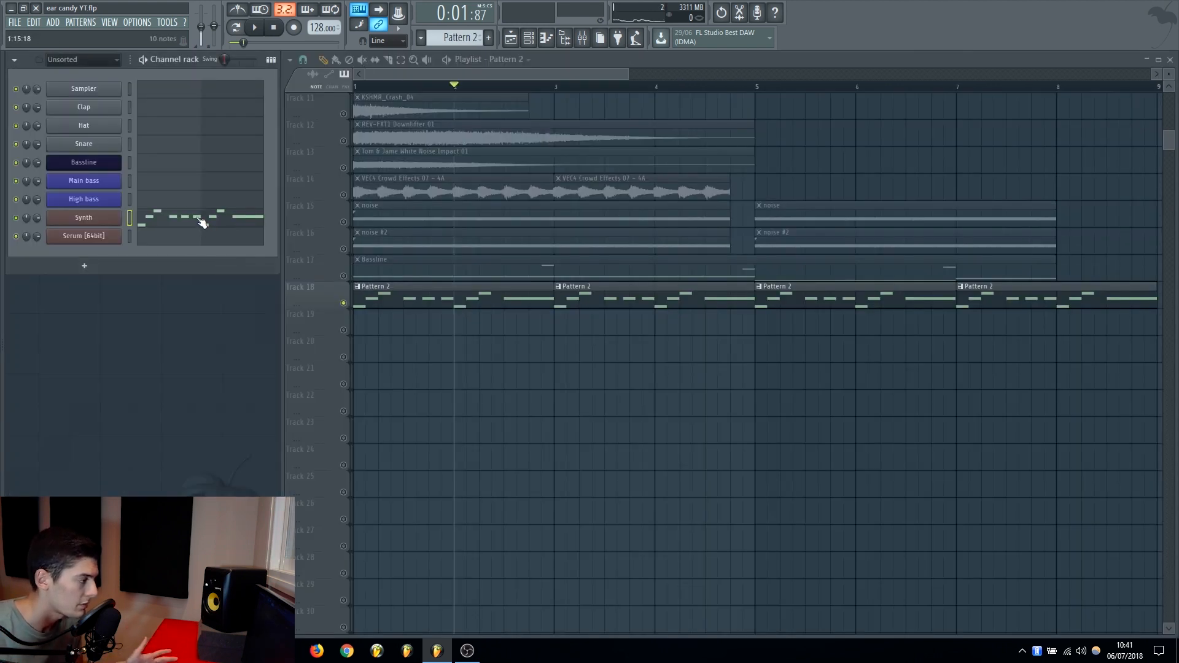
left_click(203, 219)
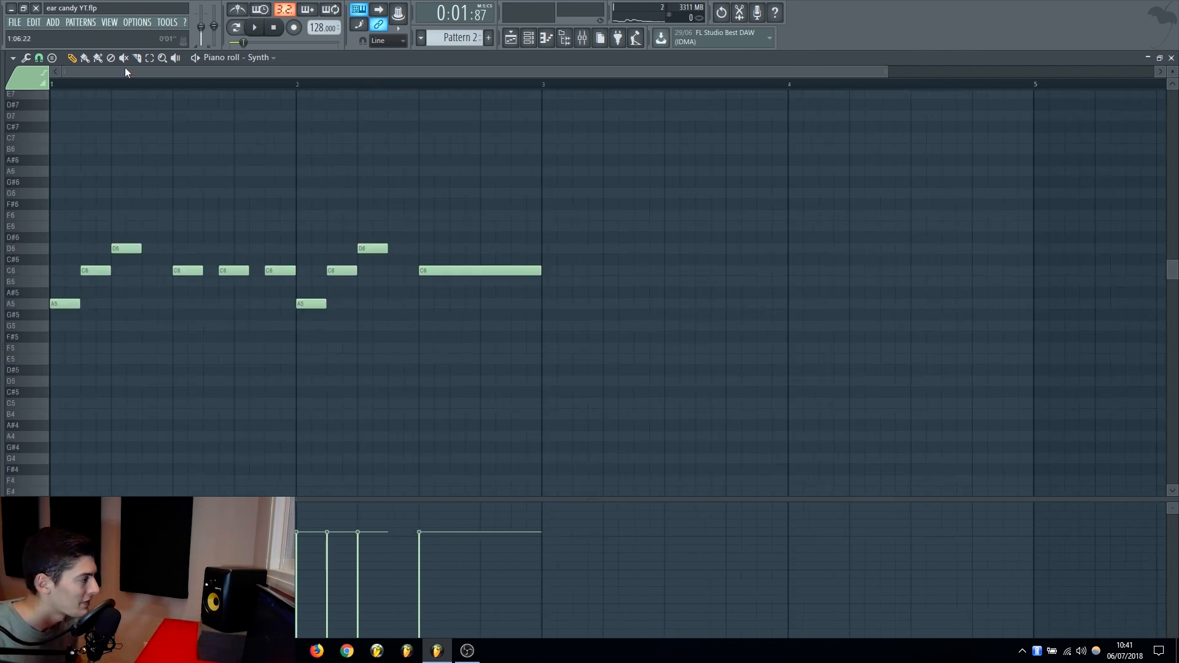
Step: Switch playback to pattern mode and audition the synth melody with the main volume slightly raised, closing the piano roll at the end
left_click(237, 28)
key("space")
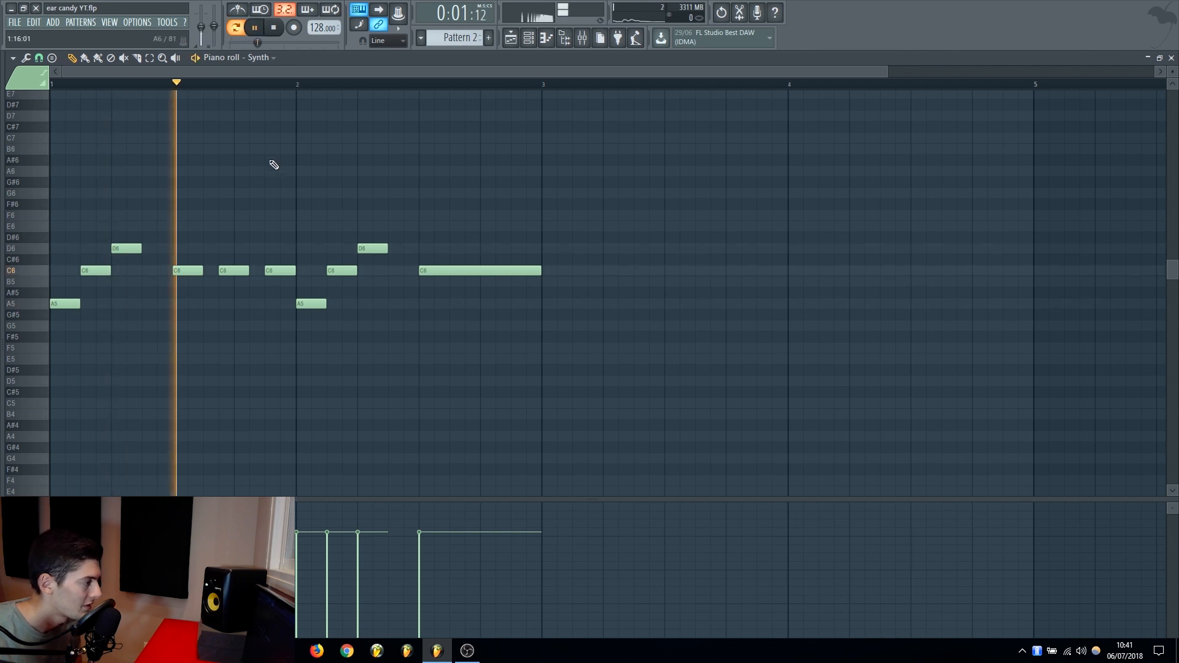
left_click_drag(201, 30, 201, 25)
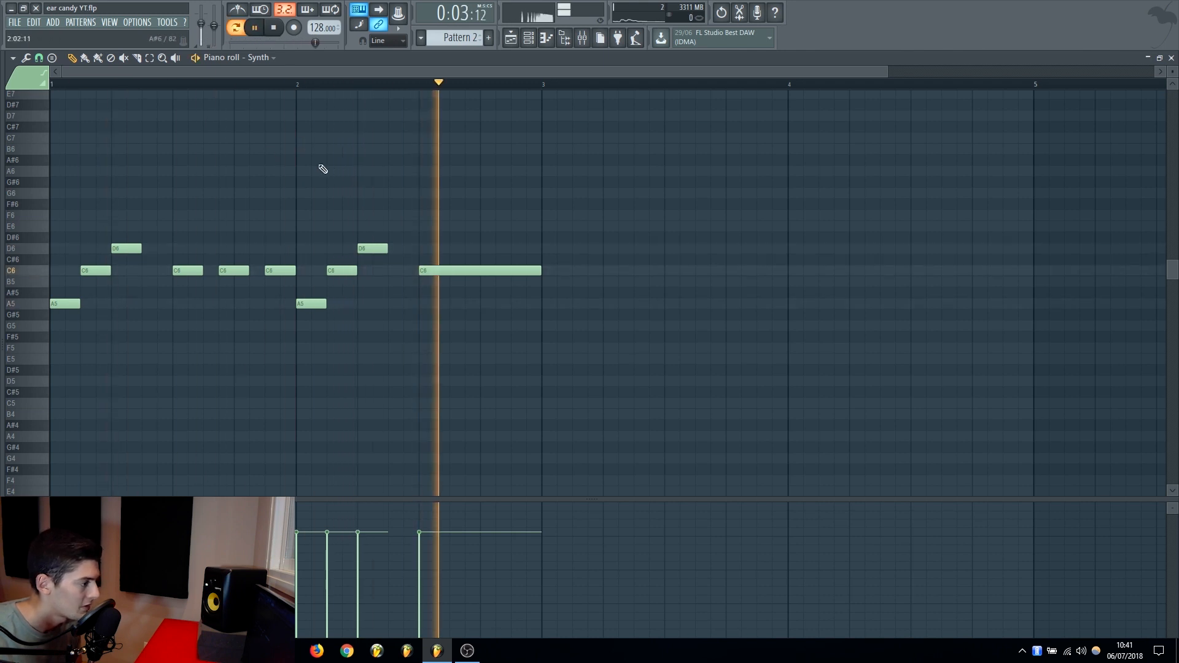
key("space")
key("F7")
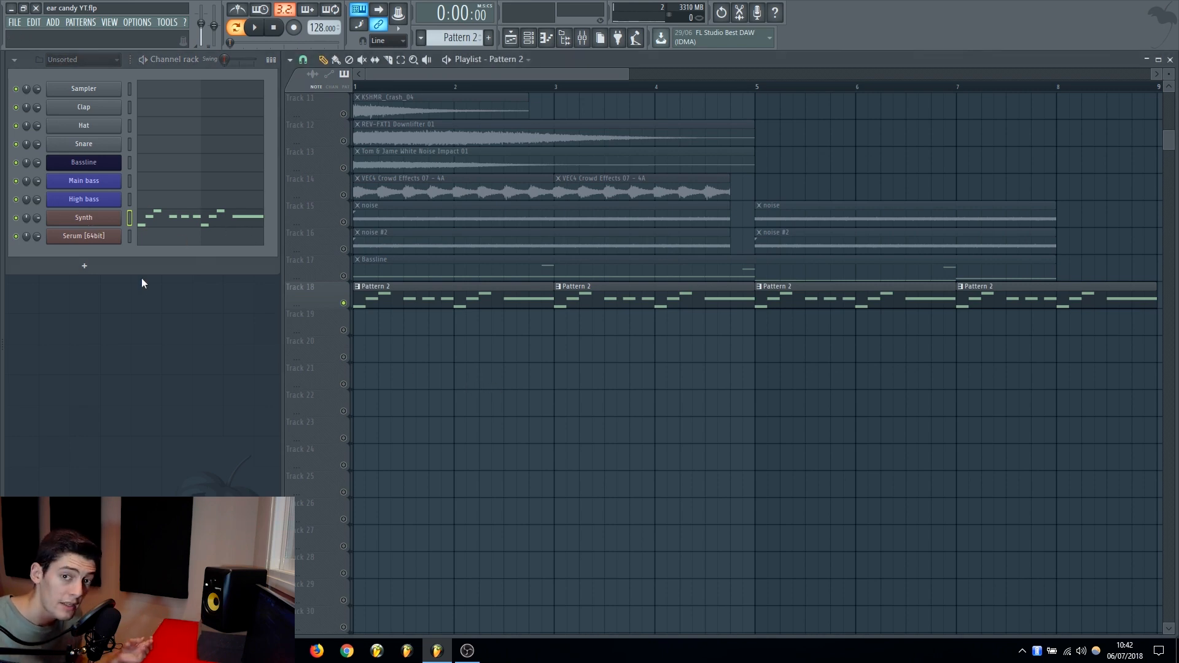
Step: In the Synth channel's Sylenth1, route LFO 1 to Volume AB, raise its modulation amount and set the LFO rate to 1/32D
left_click(99, 218)
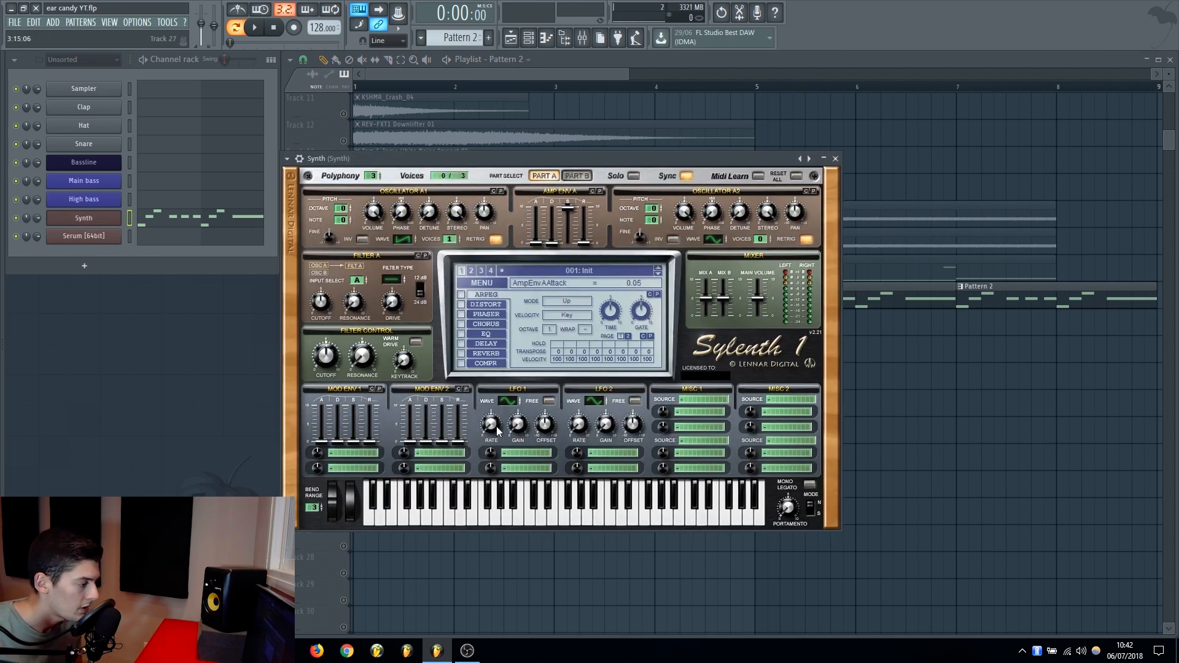
left_click(521, 453)
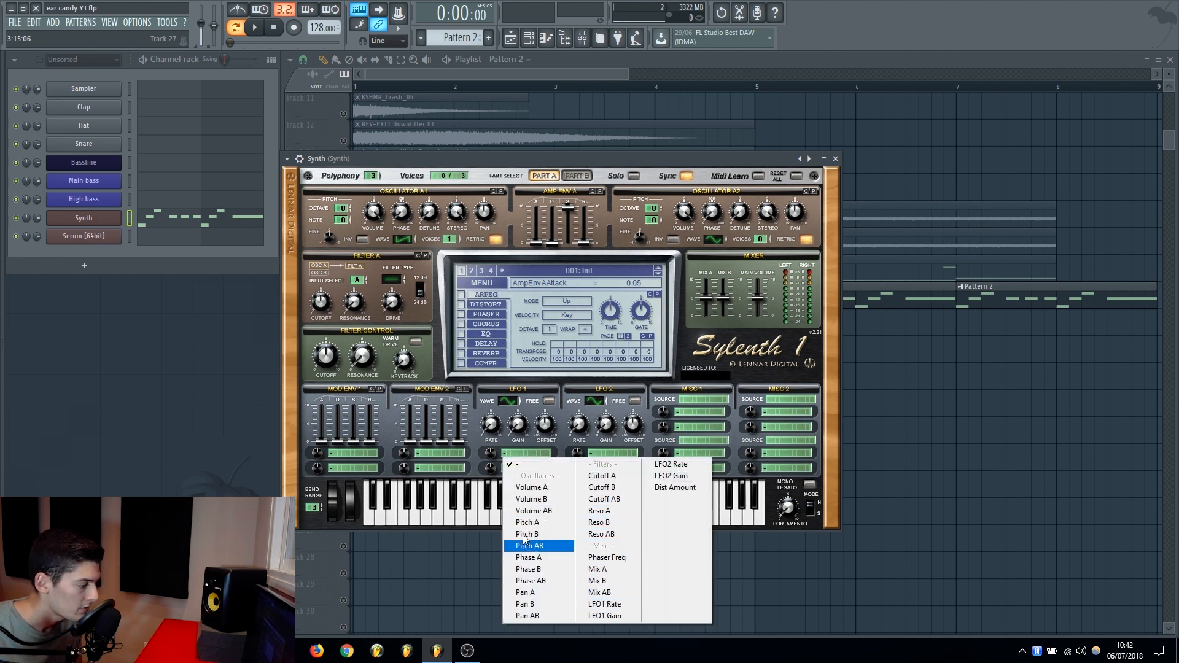
left_click(534, 511)
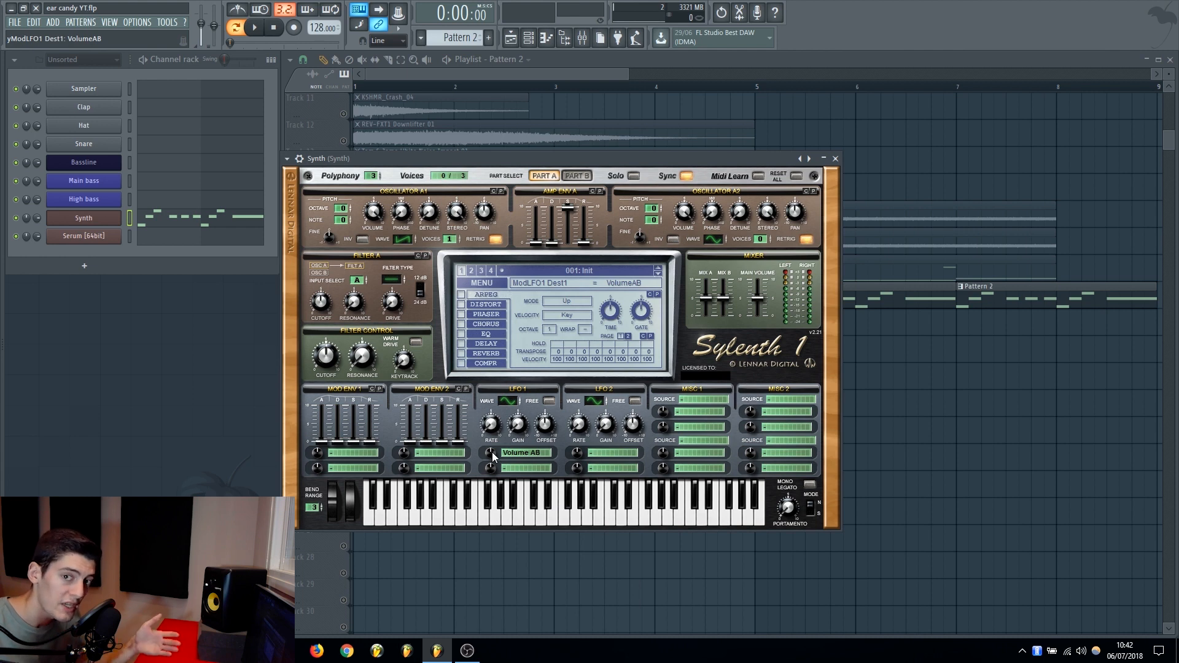
left_click_drag(492, 452, 497, 357)
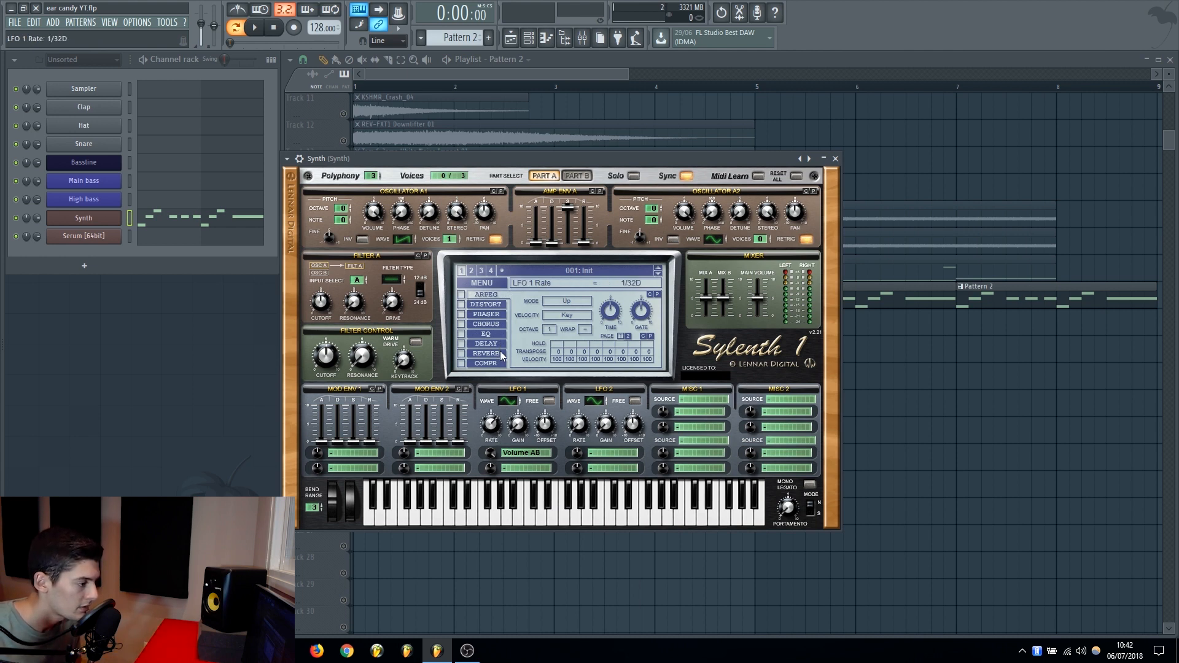
Step: Assign ModWheel as the first Misc 1 modulation source in Sylenth1 and route it to LFO1 Gain
left_click(696, 397)
left_click(709, 425)
left_click(679, 410)
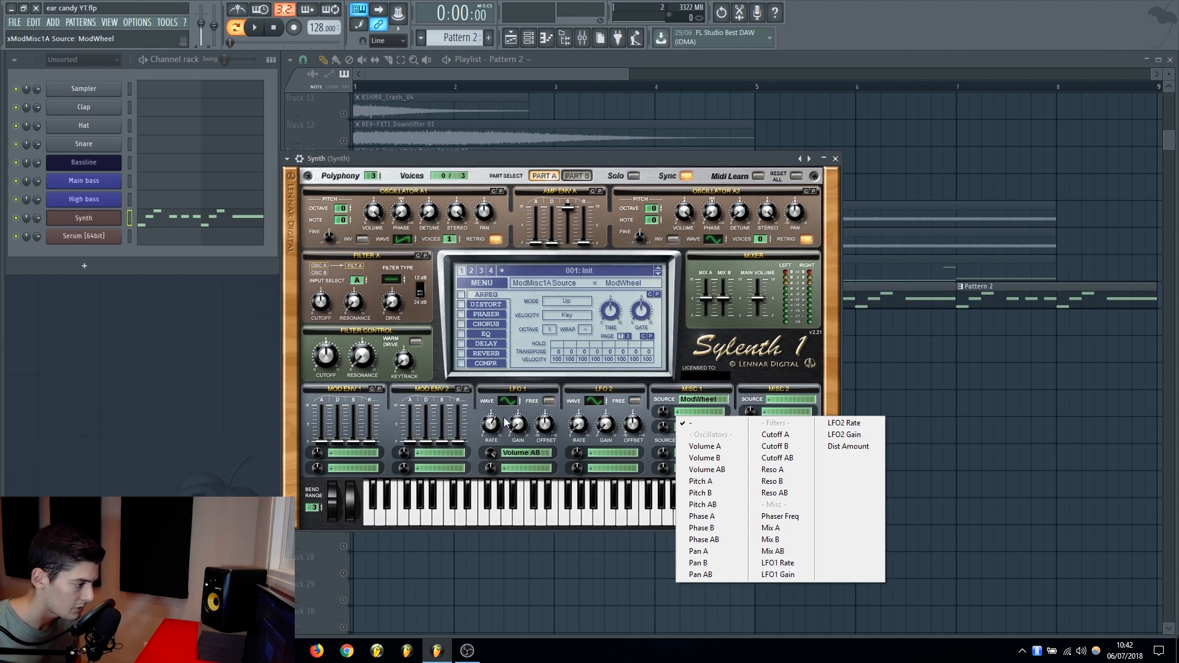
left_click(778, 575)
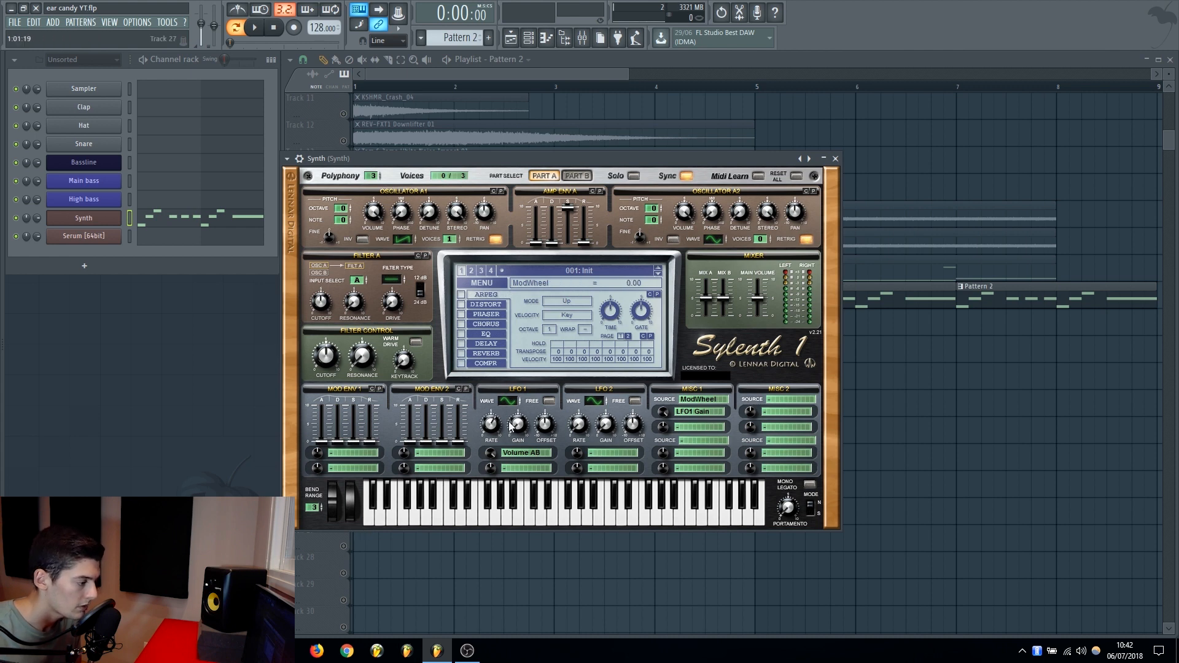
Step: Play the synth pattern while sweeping the mod wheel up to 10.00 to hear the volume modulation
key("space")
left_click_drag(358, 517, 352, 389)
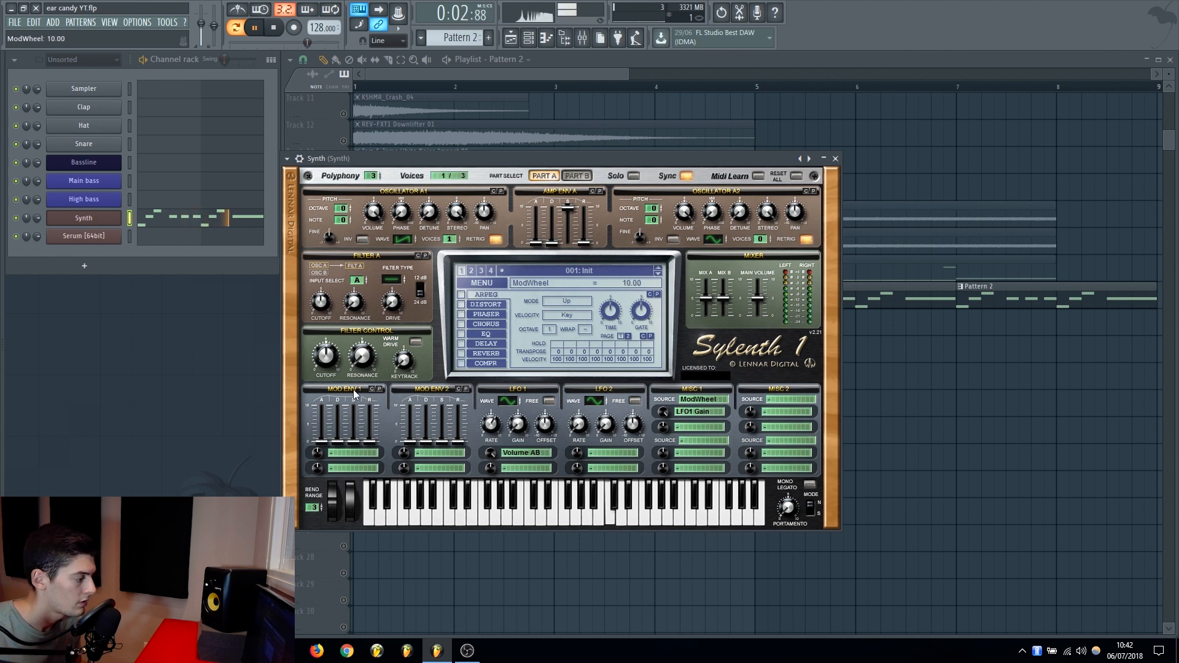
key("space")
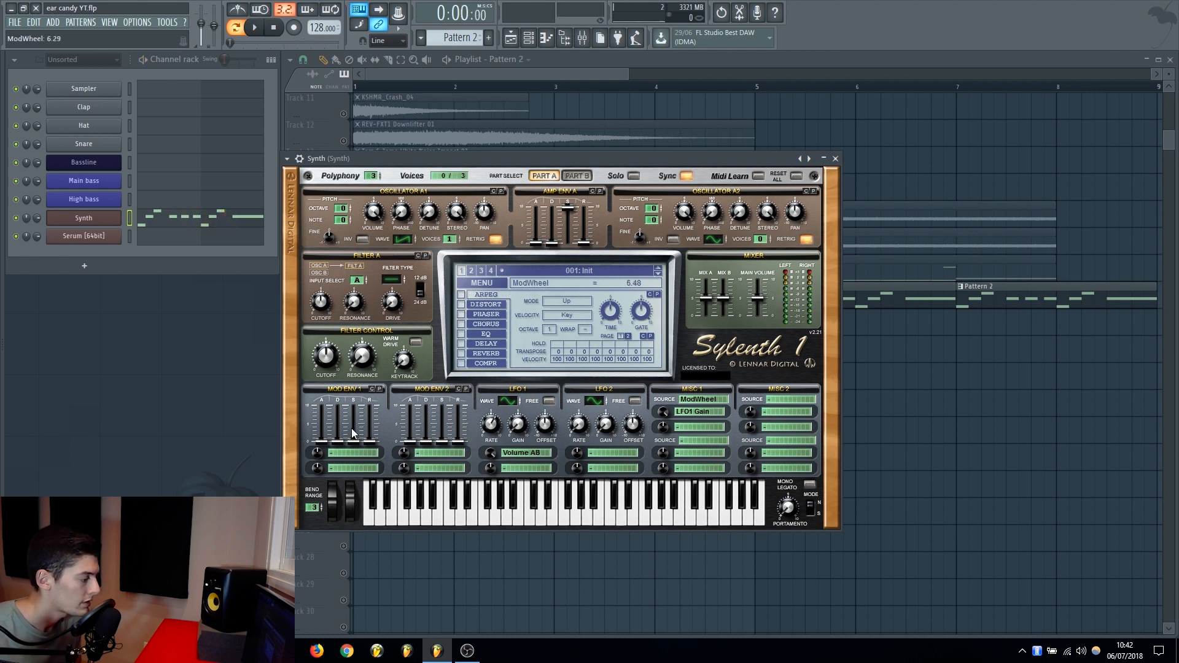
Step: Create an automation clip for the Synth's ModWheel and close the Sylenth1 window
left_click(400, 12)
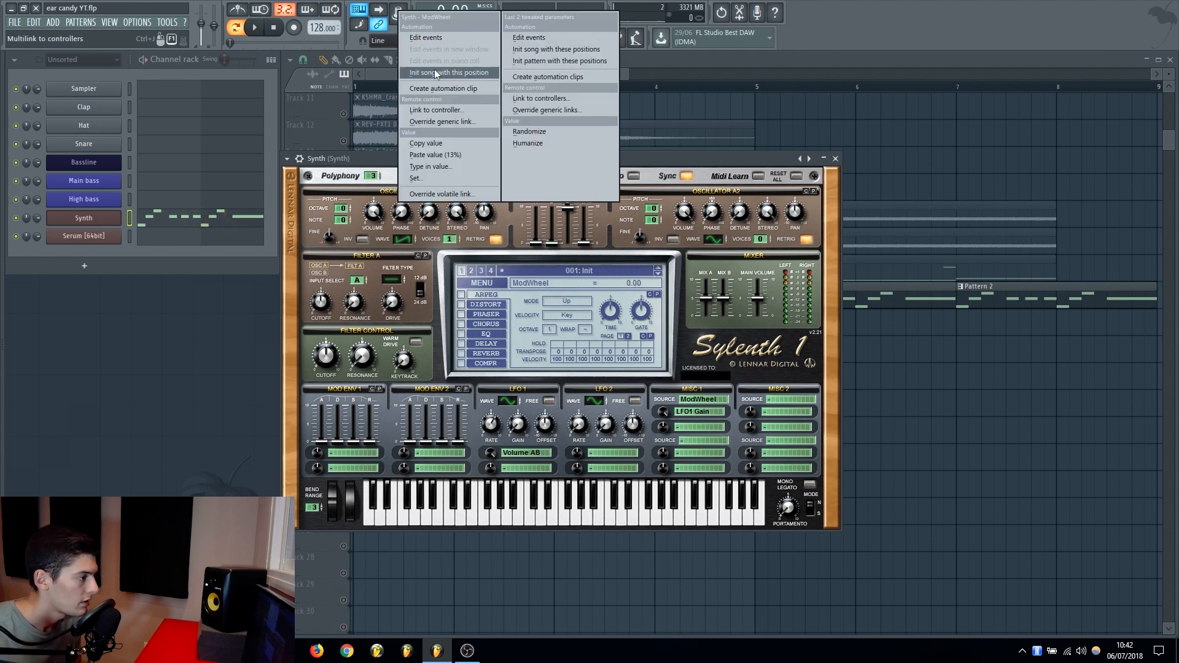
left_click(442, 89)
left_click(834, 159)
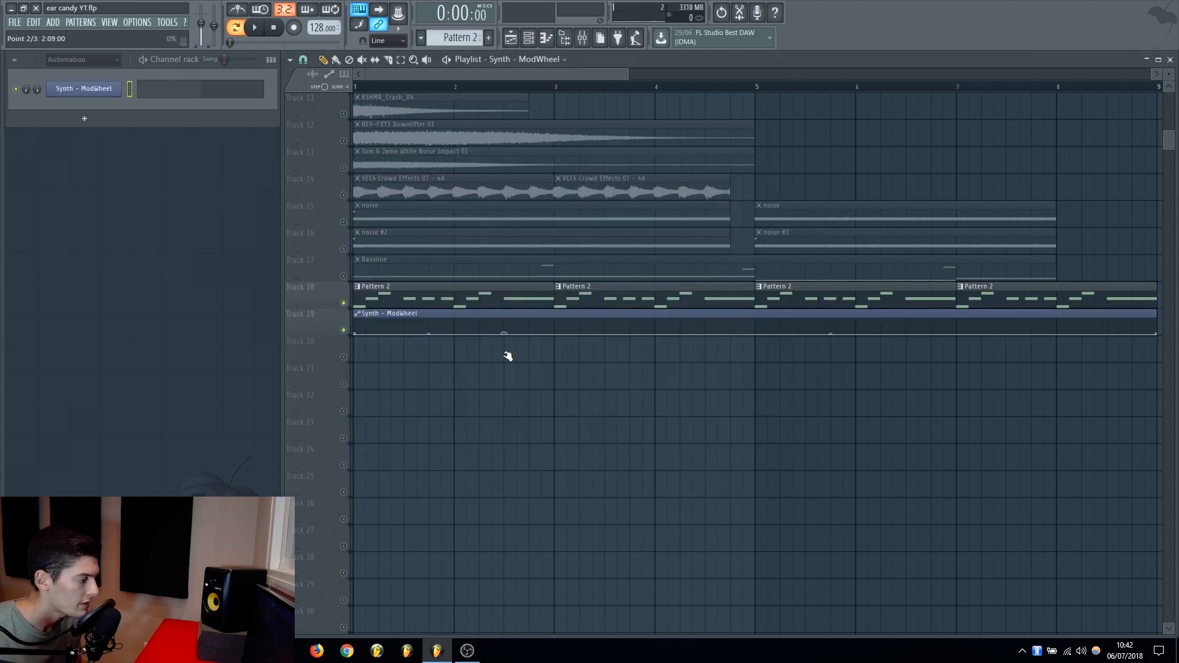
Step: Shape the ModWheel automation to rise from mid-bar 2 to a peak at bar 3 and drop to zero, then play the song
right_click(554, 320)
right_click(560, 335)
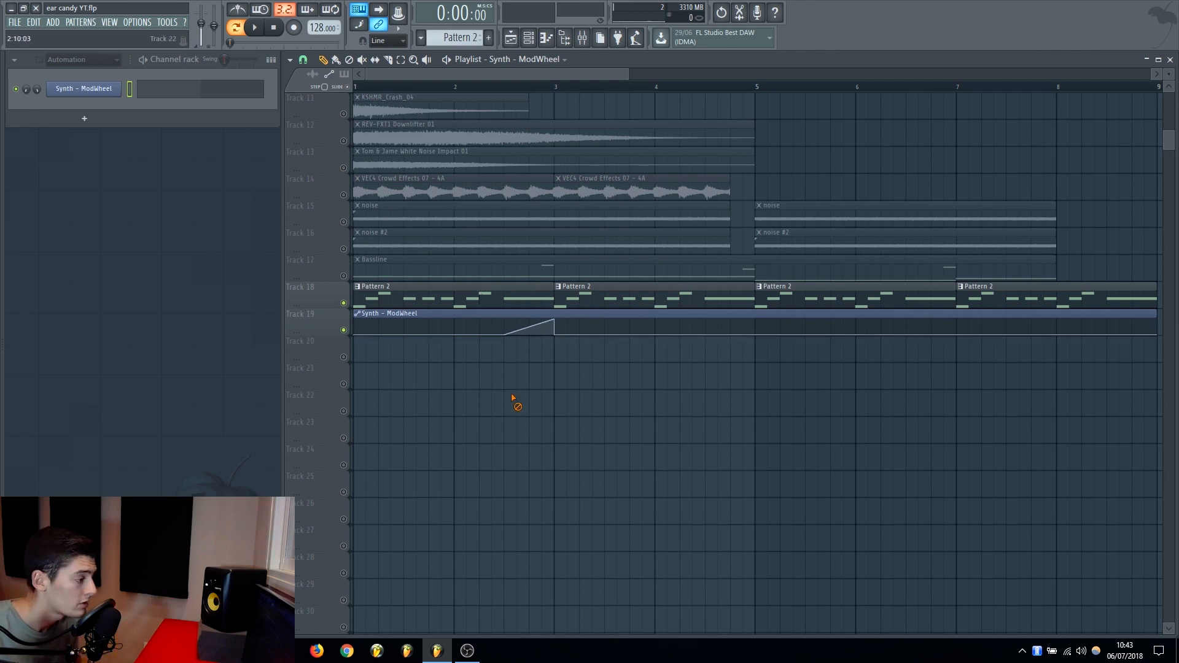
key("space")
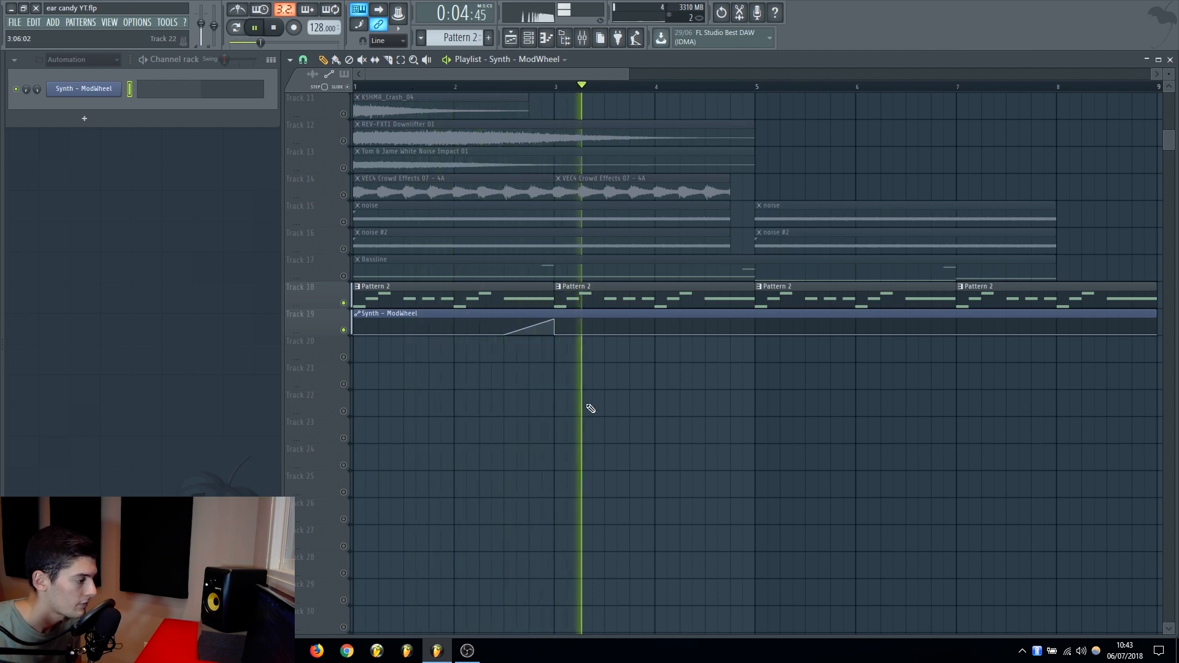
Step: Add a matching ModWheel automation ramp from mid-bar 4 to a peak at bar 5, dropping straight back to zero
right_click(754, 320)
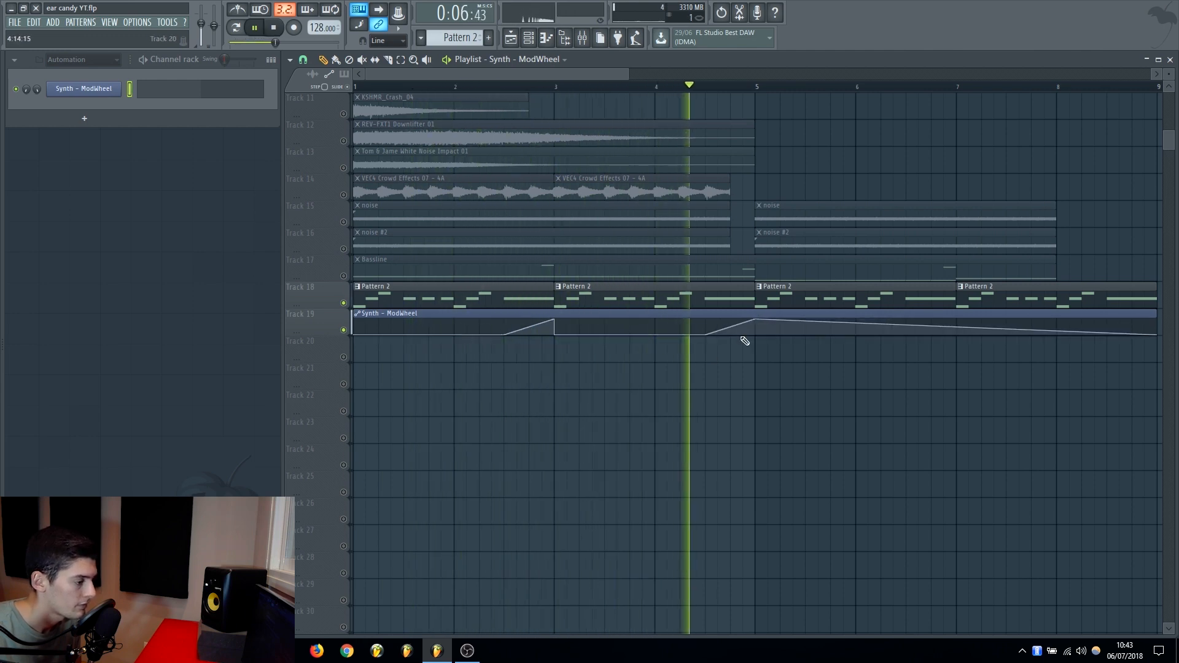
left_click_drag(730, 328, 730, 331)
right_click(756, 334)
key("space")
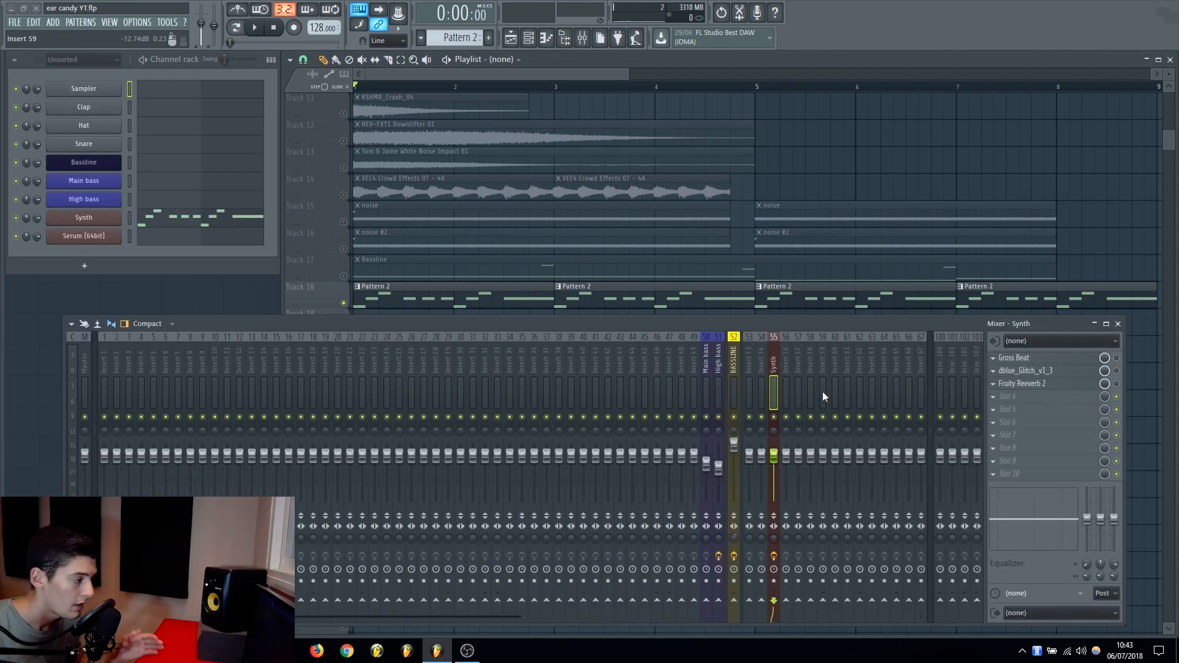
Step: Enable Gross Beat on the Synth mixer track and inspect its 1/4 Bt Gate volume preset before closing it
left_click(1057, 359)
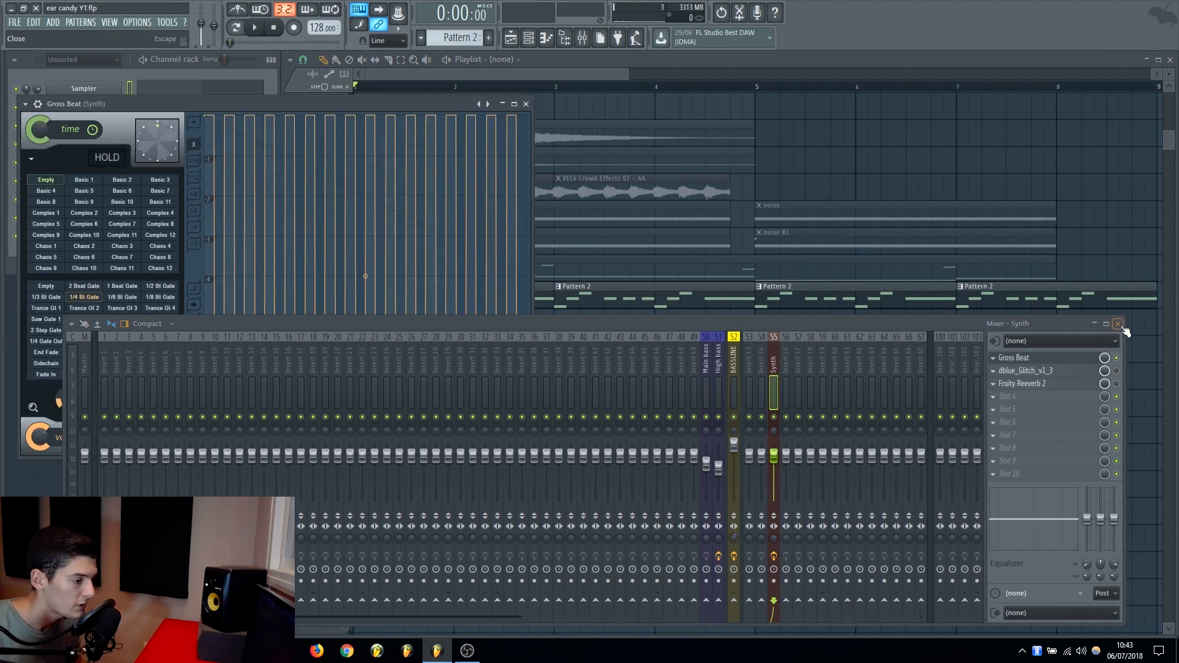
left_click(1119, 325)
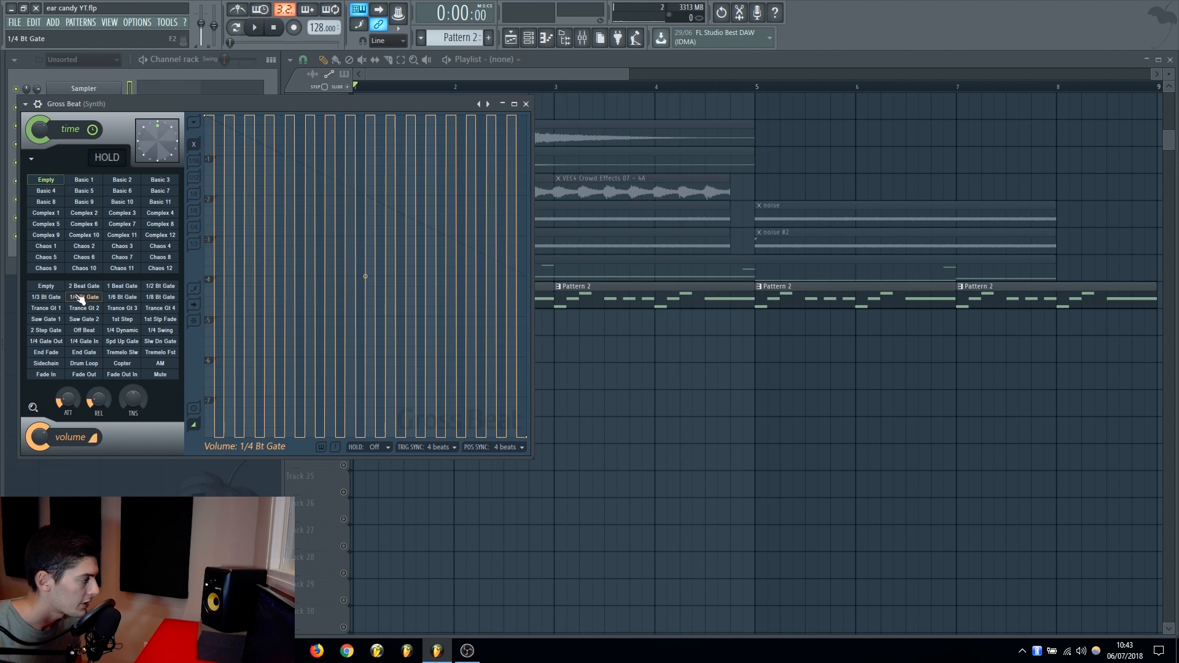
left_click(526, 104)
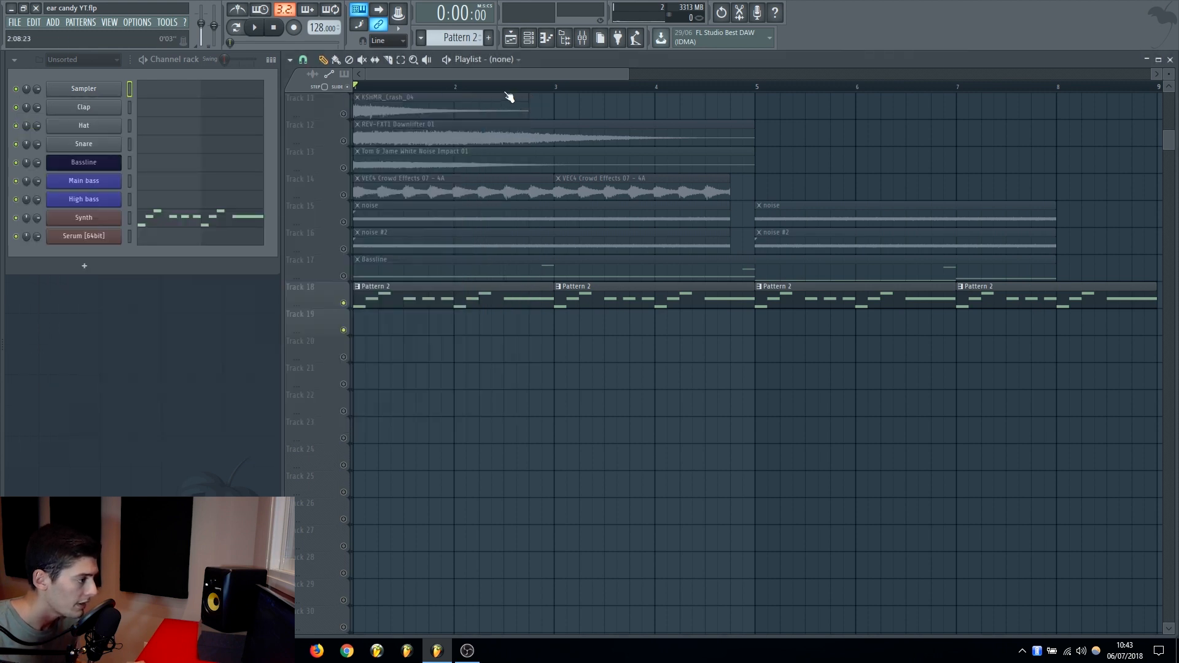
Step: Create an automation clip for Gross Beat's mix level over the second half of bar 2, jumping straight up at its start
left_click_drag(521, 95, 555, 94)
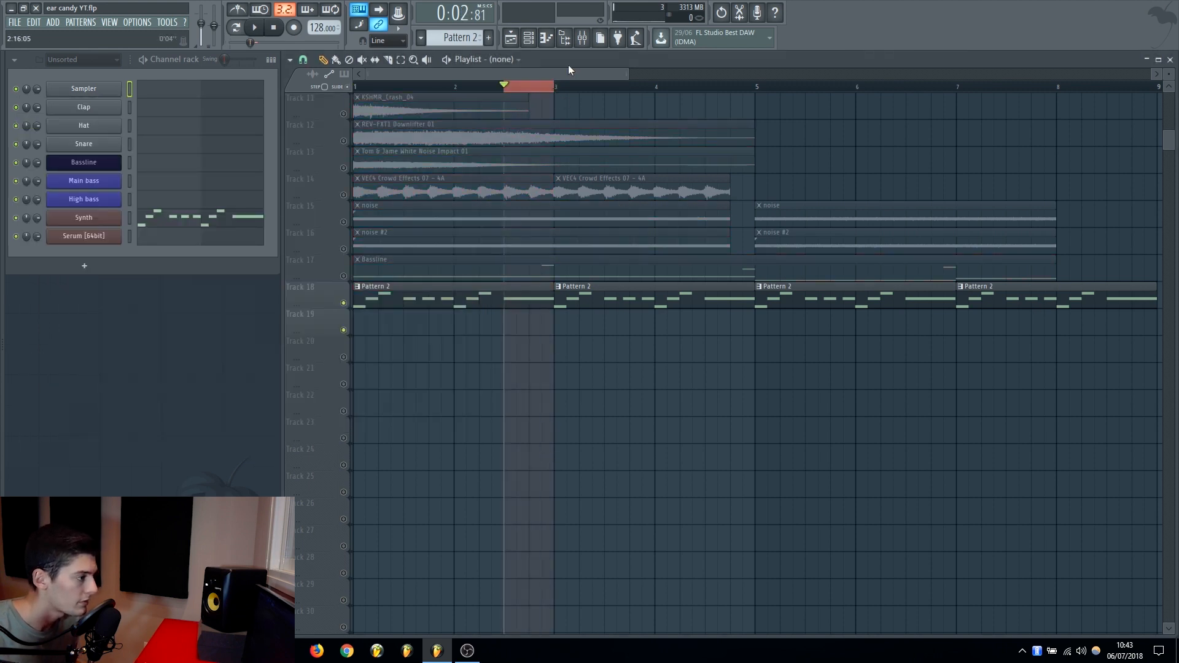
left_click(581, 37)
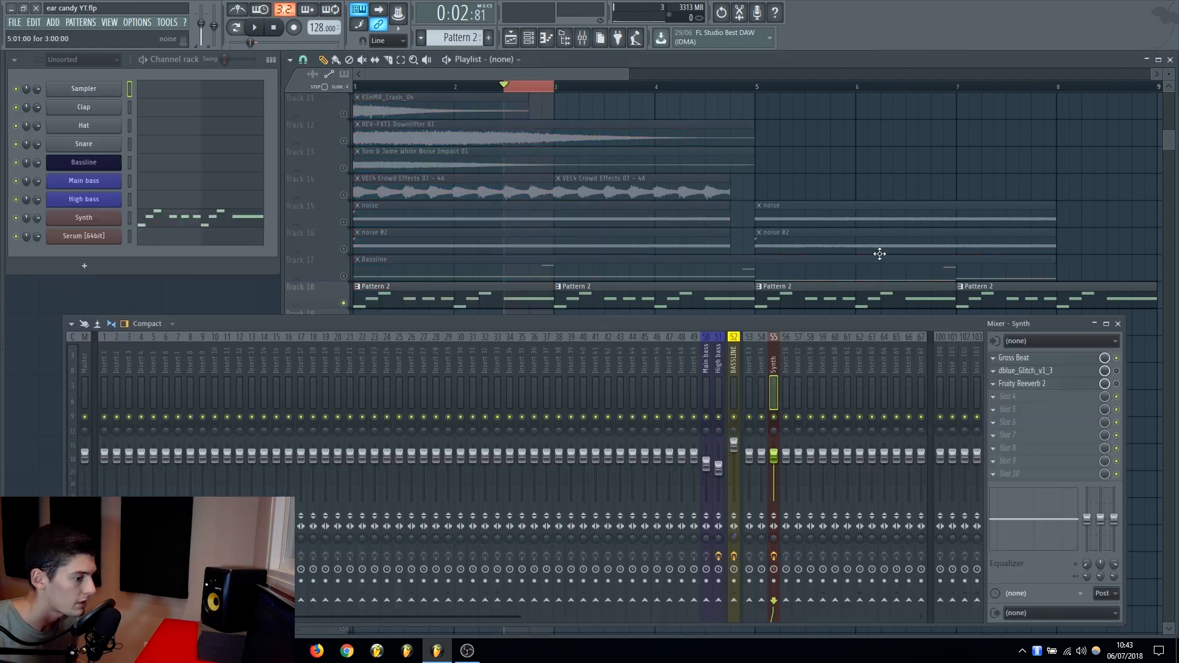
right_click(1103, 361)
left_click(1106, 429)
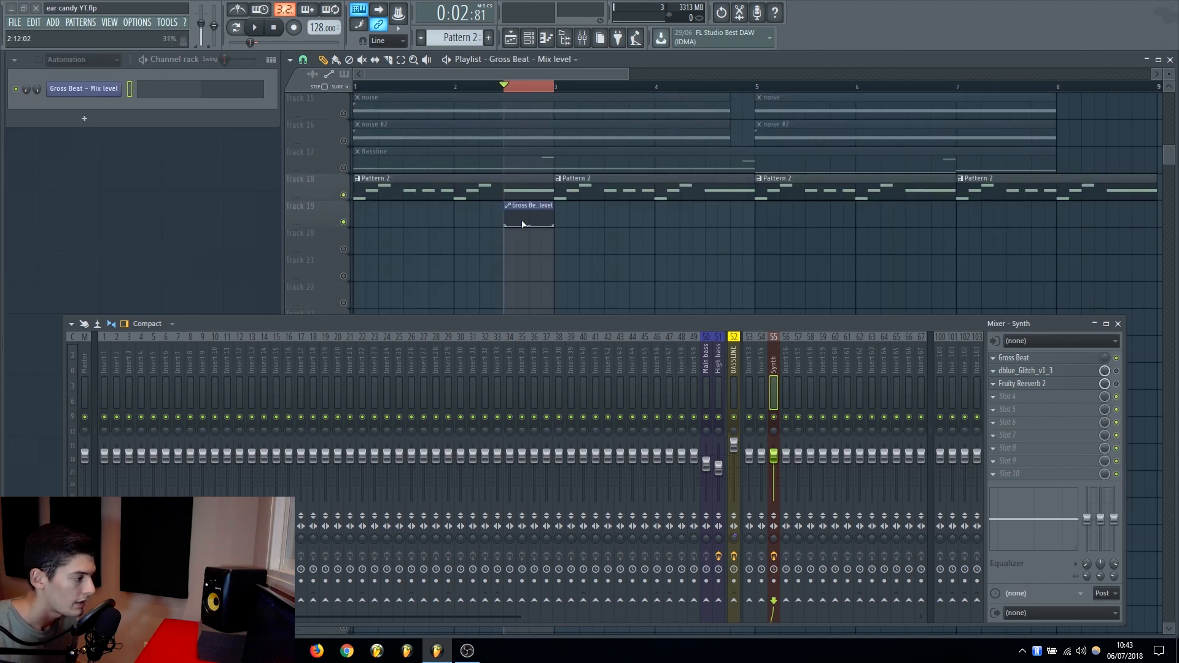
right_click(505, 212)
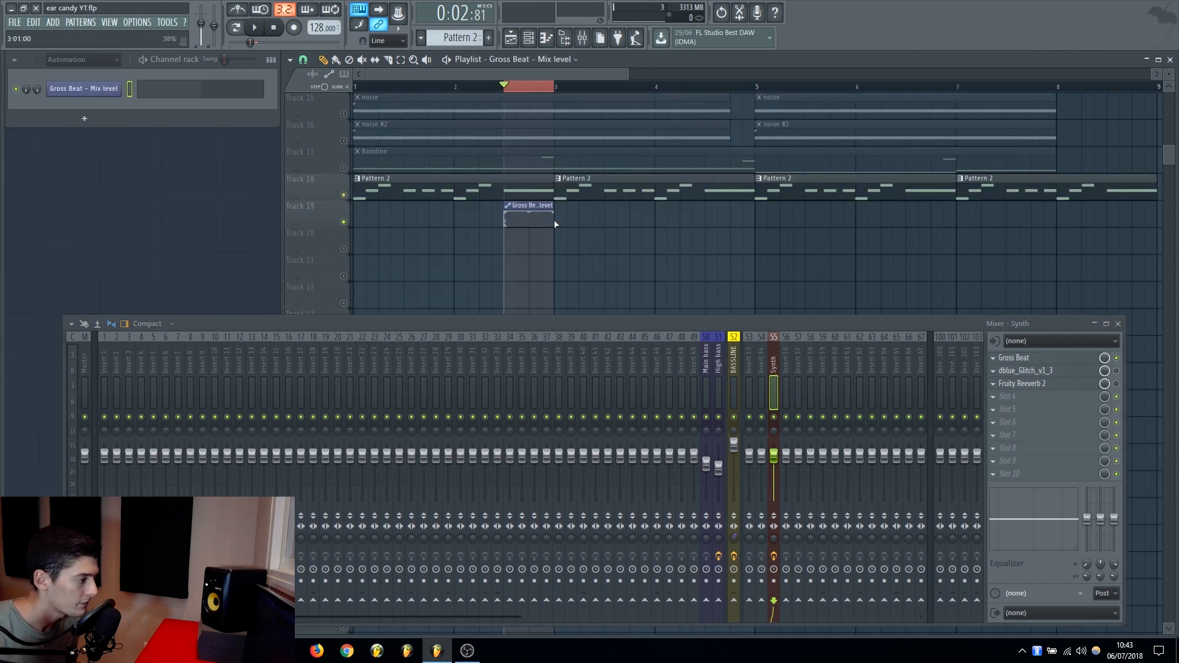
right_click(514, 90)
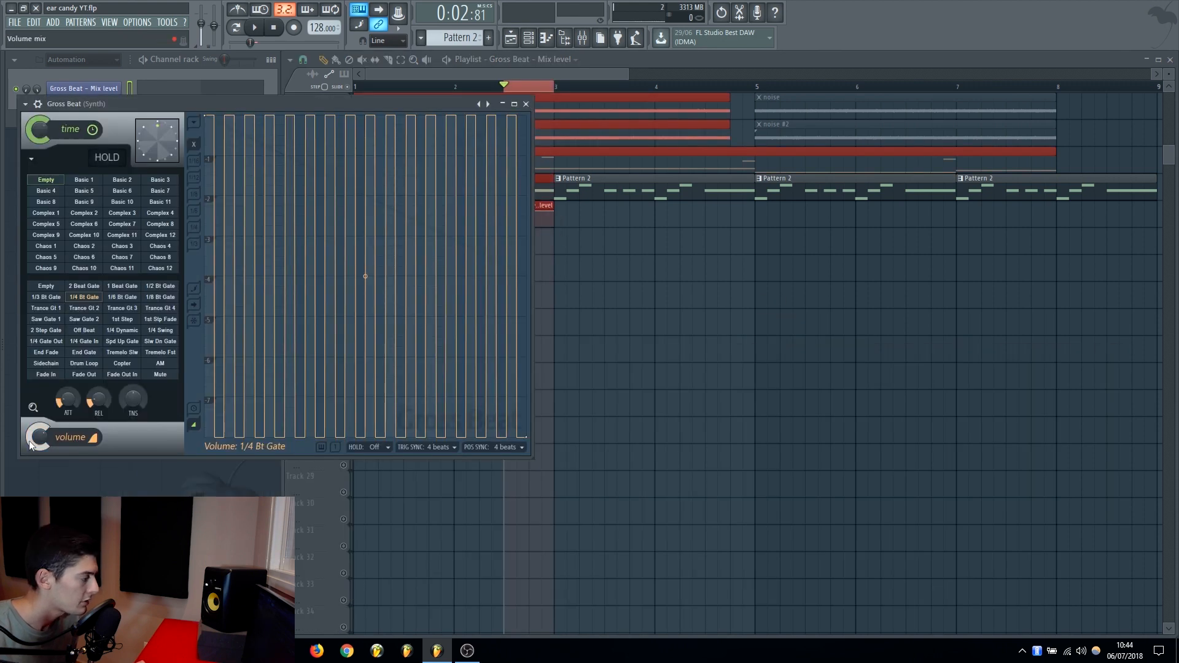
Step: Create a Gross Beat volume mix automation clip ramping upward over the second half of bar 2, and play the song from bar 2
right_click(31, 439)
left_click(67, 509)
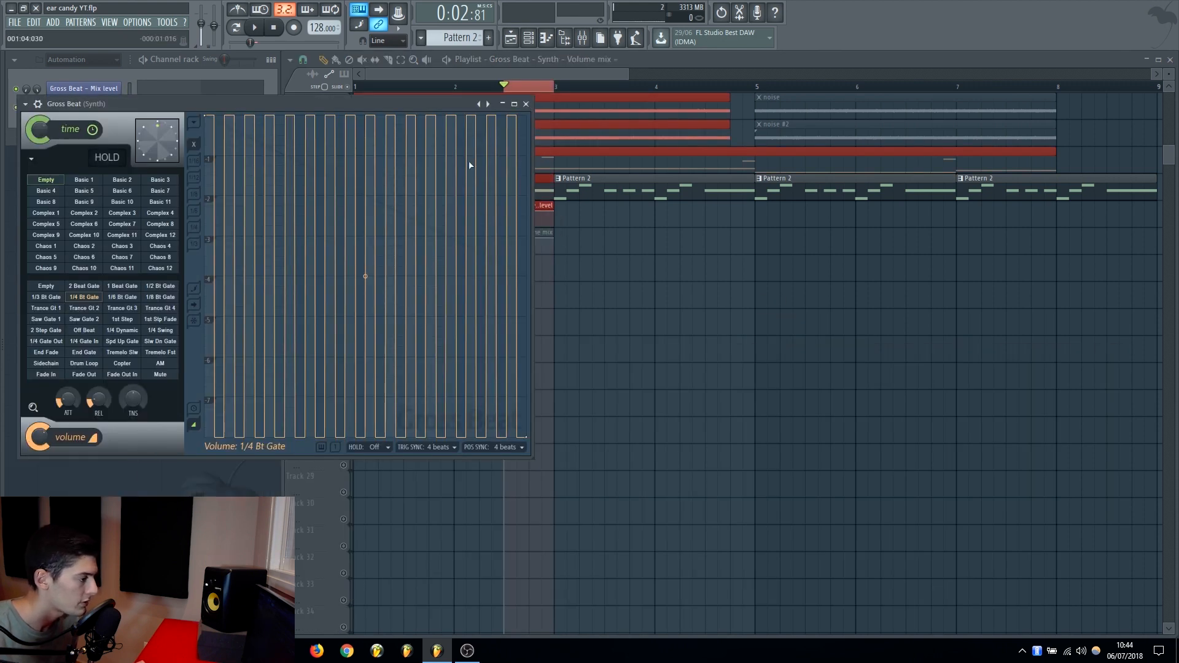
left_click(525, 104)
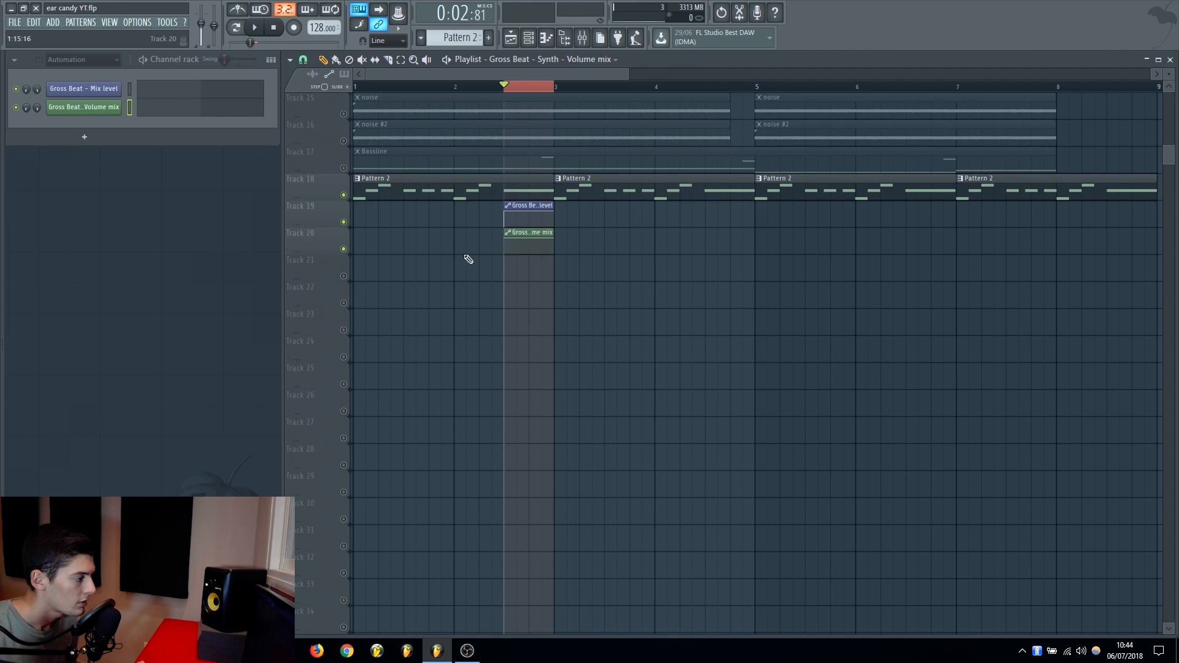
right_click(493, 91)
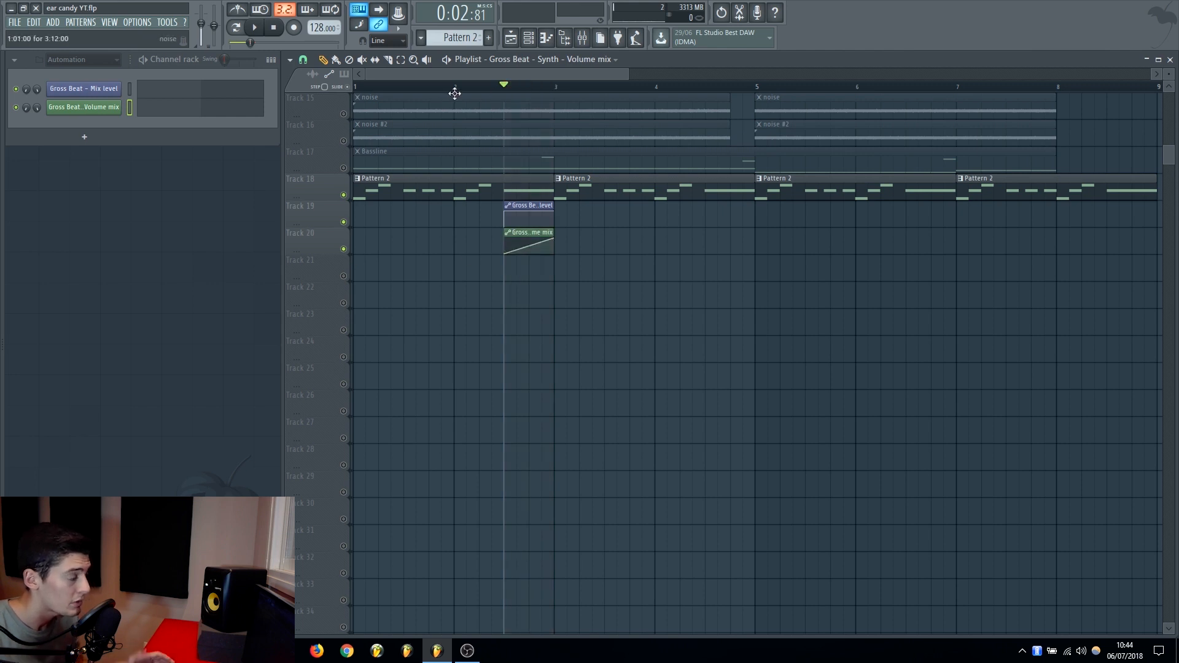
left_click(455, 92)
key("space")
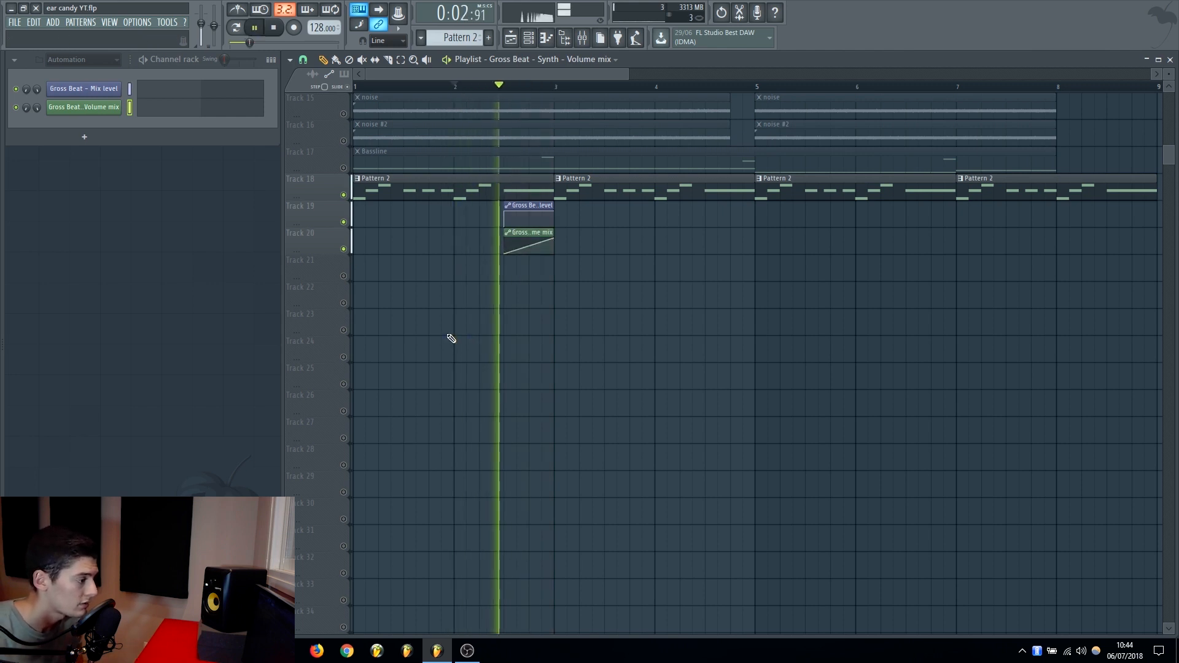
key("space")
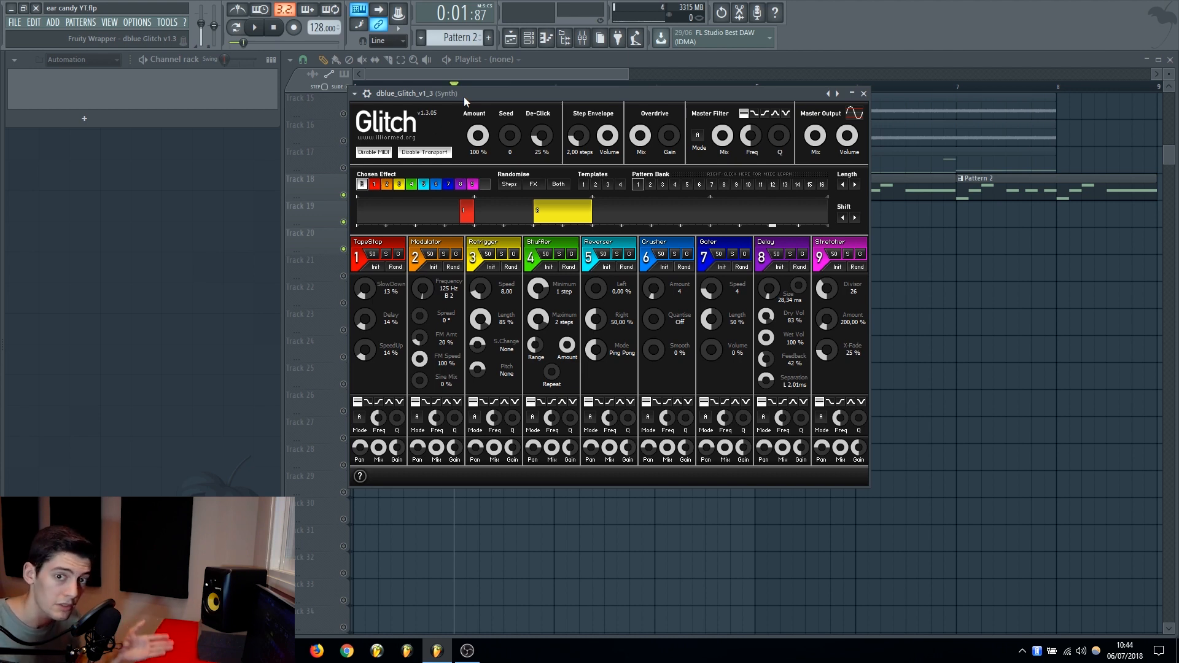
Step: Play the song from the start with the dblue Glitch window open to hear its TapeStop and Retrigger pattern
left_click_drag(477, 94, 655, 154)
left_click(344, 89)
key("Tab")
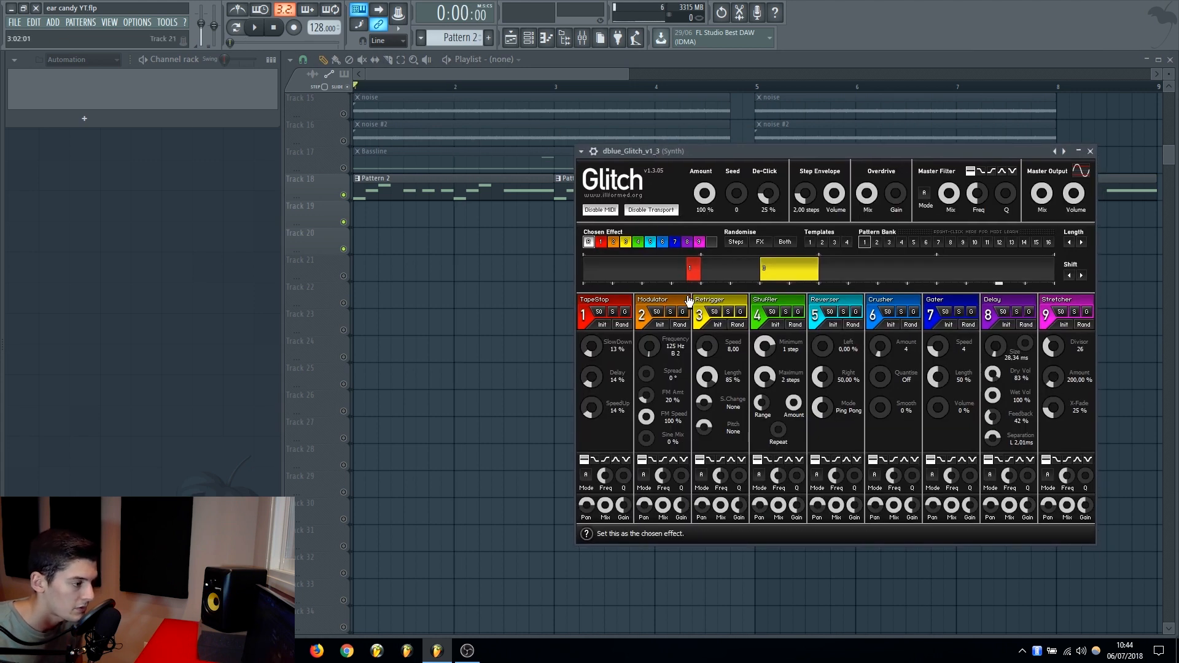
mouse_move(855, 154)
left_mouse_down()
mouse_move(831, 145)
mouse_move(859, 148)
left_mouse_up()
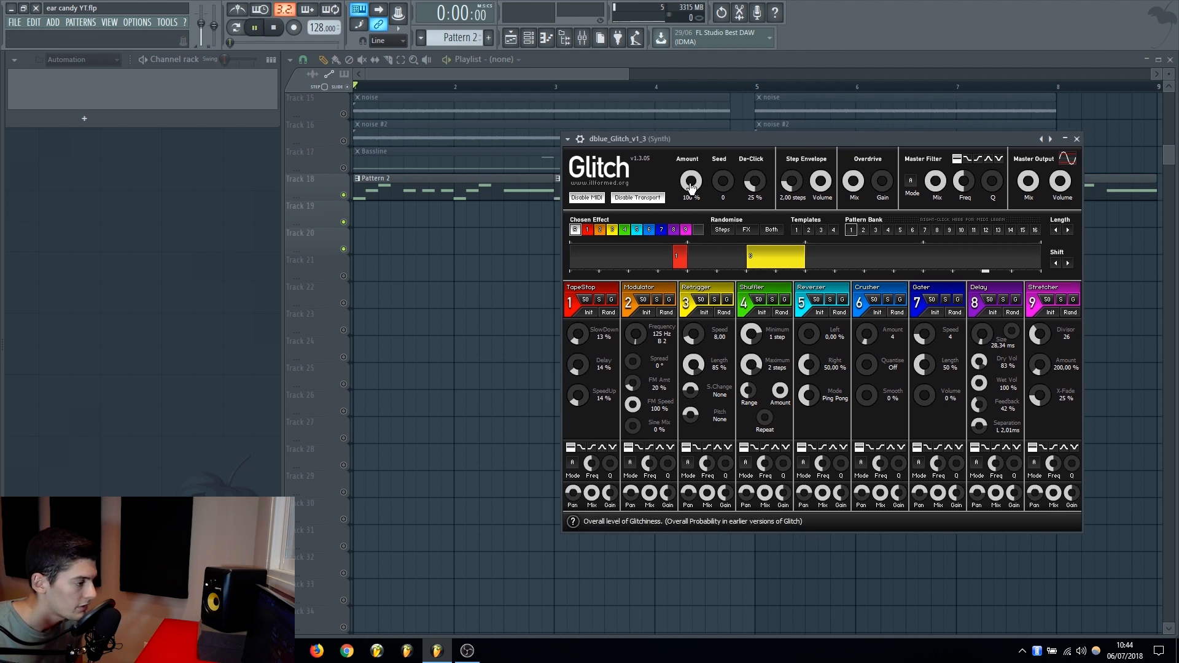
key("space")
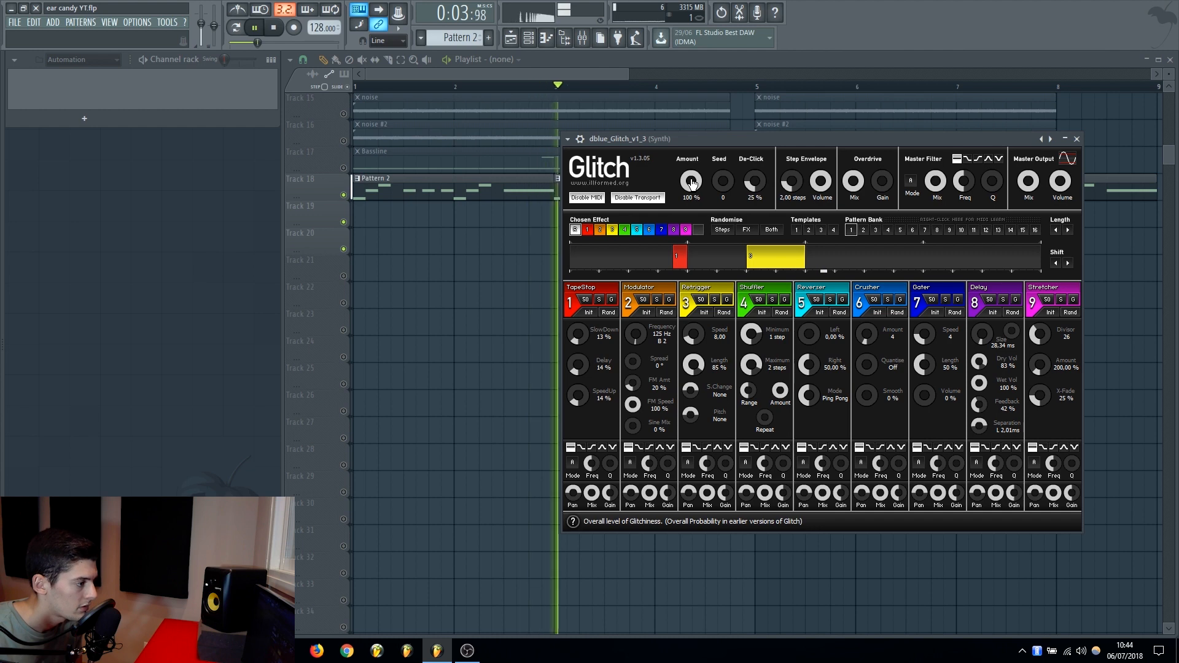
key("space")
Step: Insert a short Modulator block ahead of the TapeStop block in the Glitch sequencer, ending it with a blank step
left_click_drag(780, 139, 832, 125)
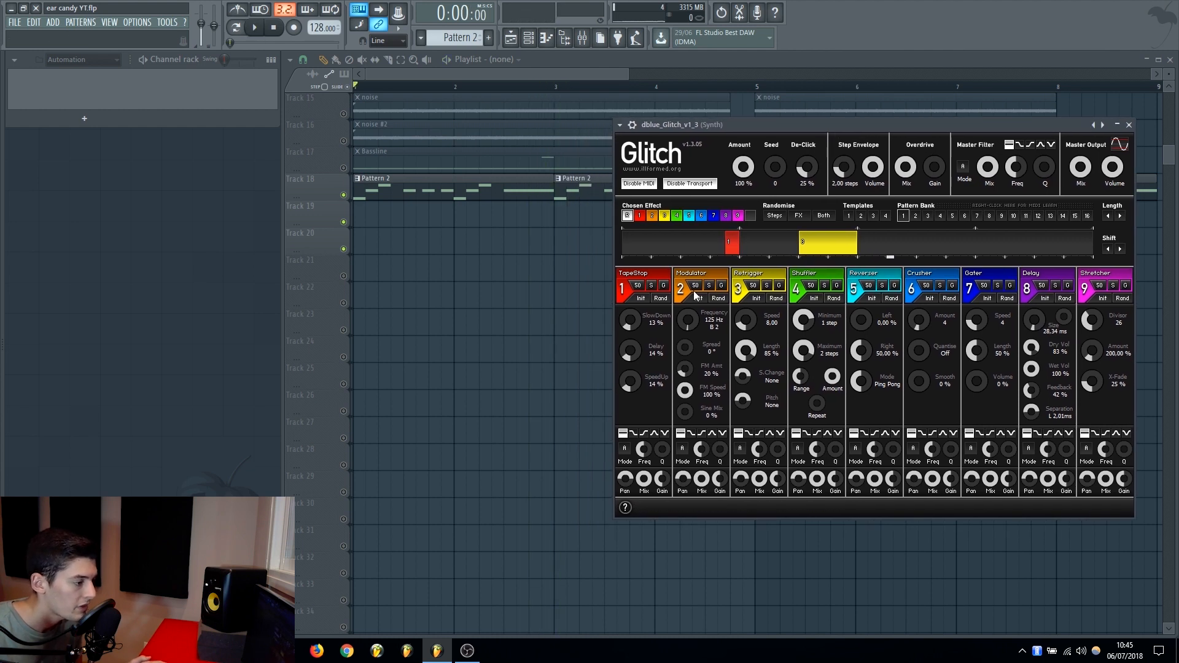
left_click(654, 247)
left_click(750, 217)
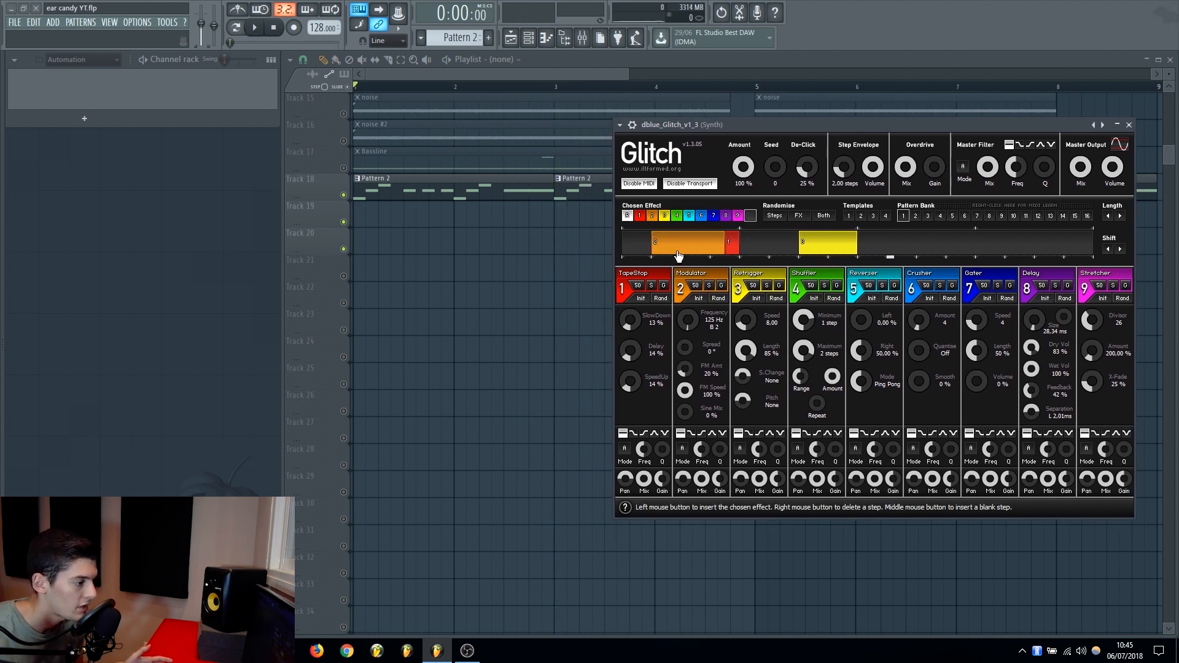
left_click(678, 252)
Step: Insert a short Crusher block between TapeStop and Retrigger in the Glitch sequencer, ending it with a blank step, and play the song
left_click(700, 216)
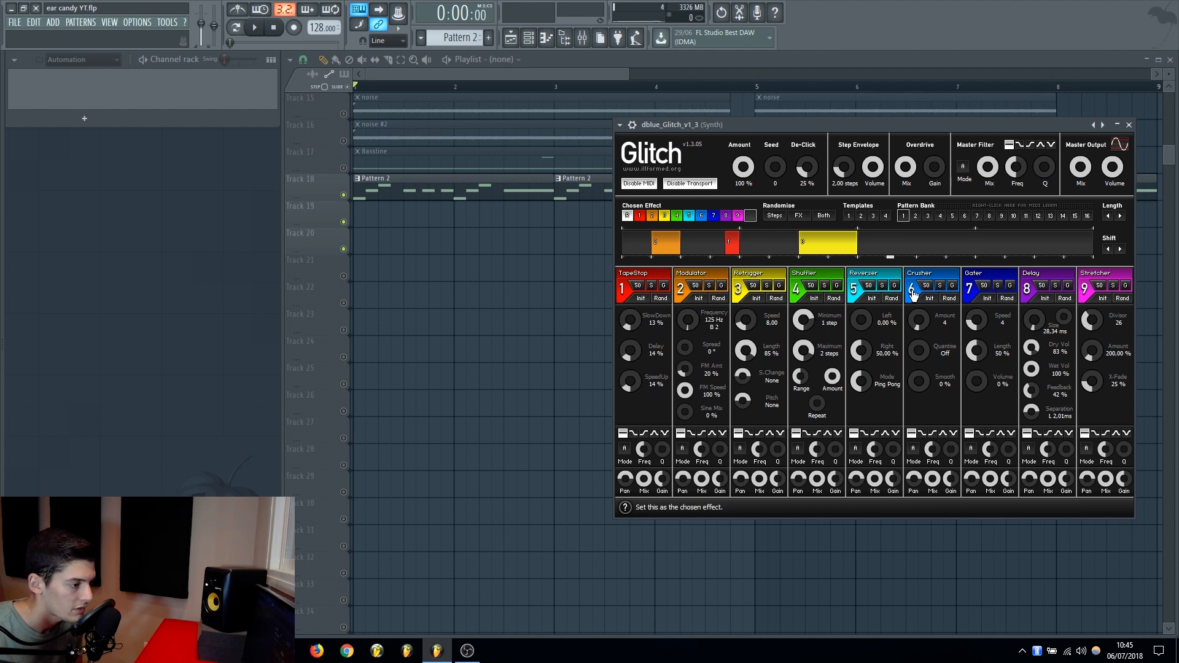
left_click(764, 245)
left_click(750, 216)
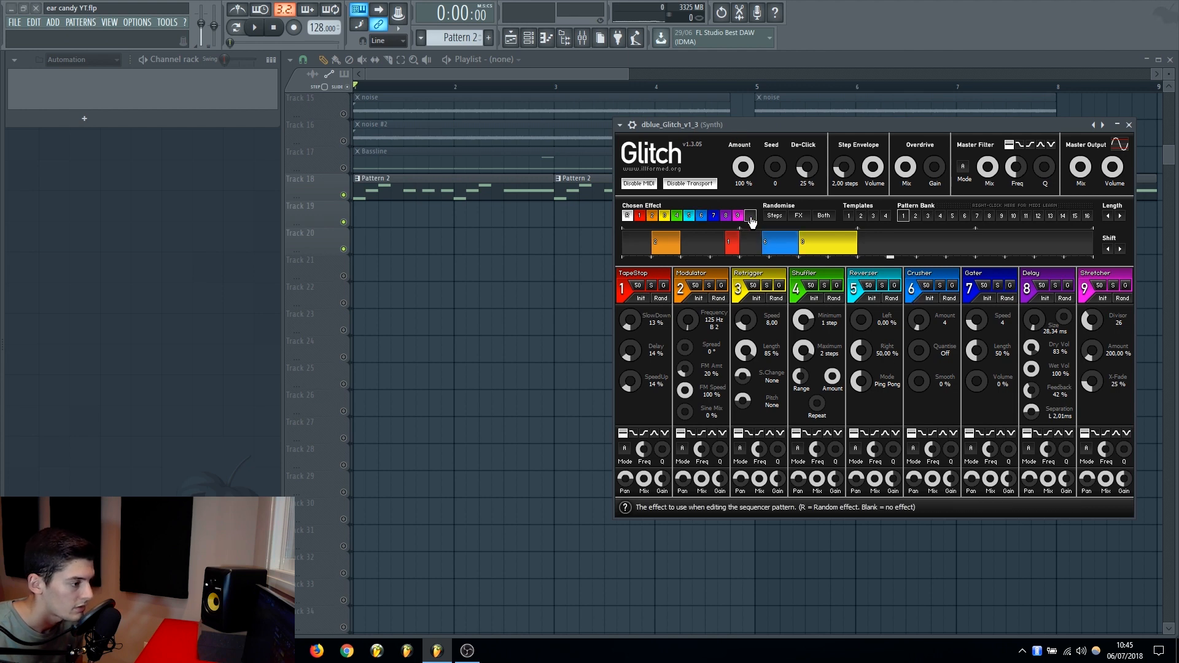
left_click(784, 248)
left_click(488, 76)
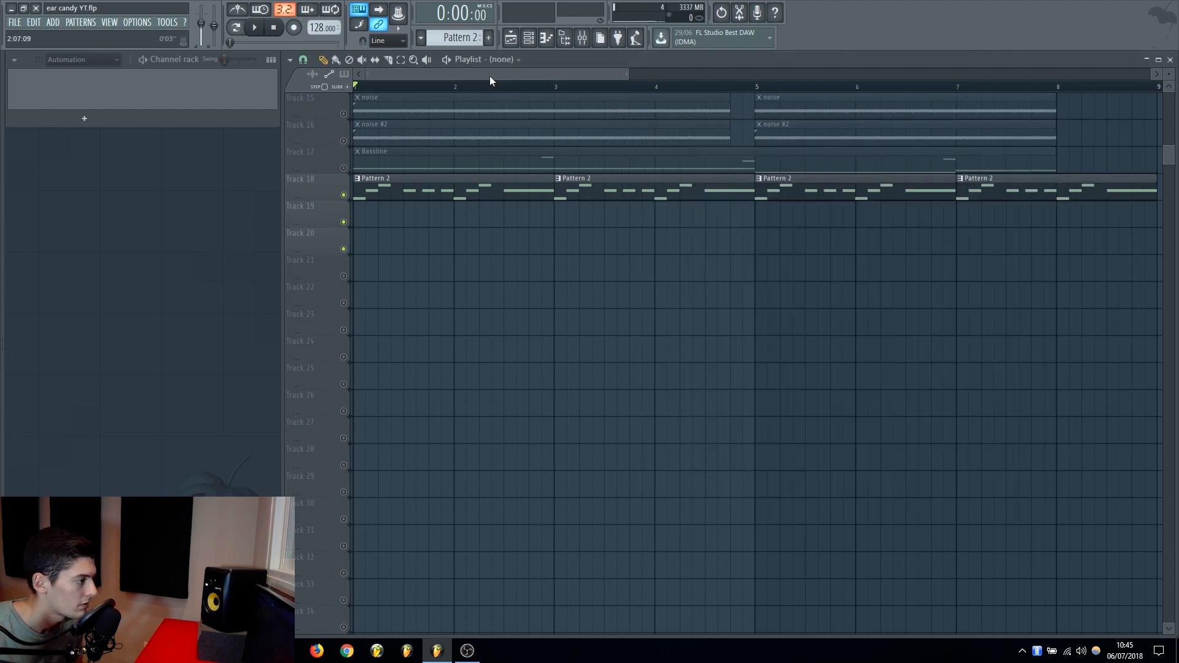
key("space")
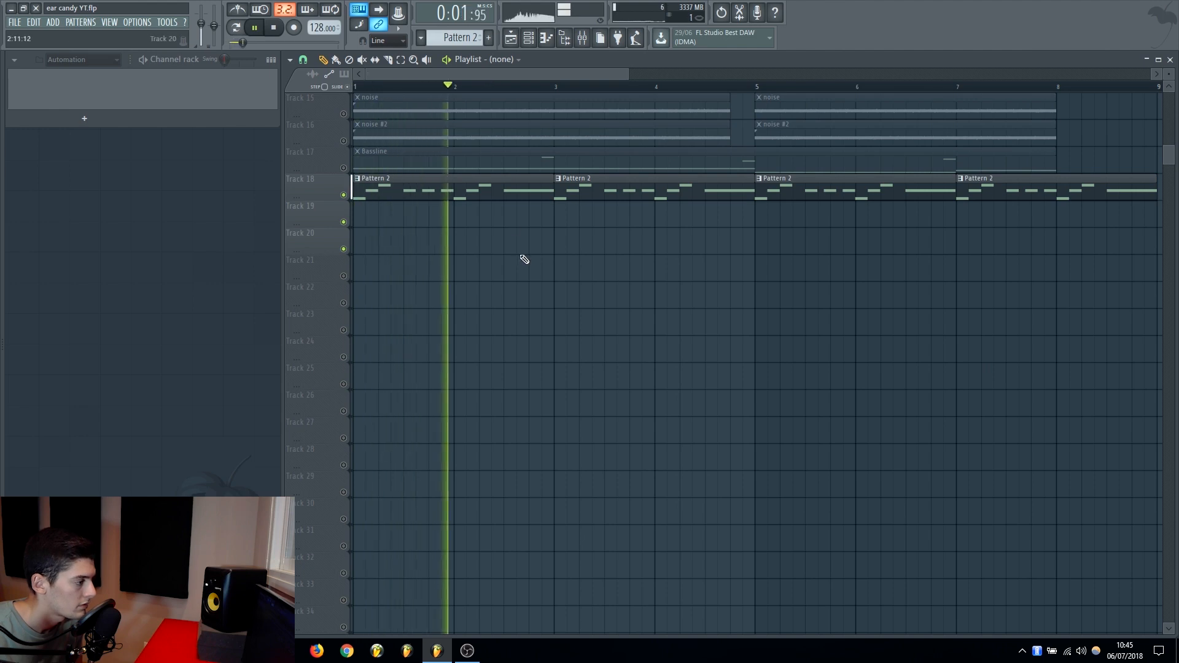
key("space")
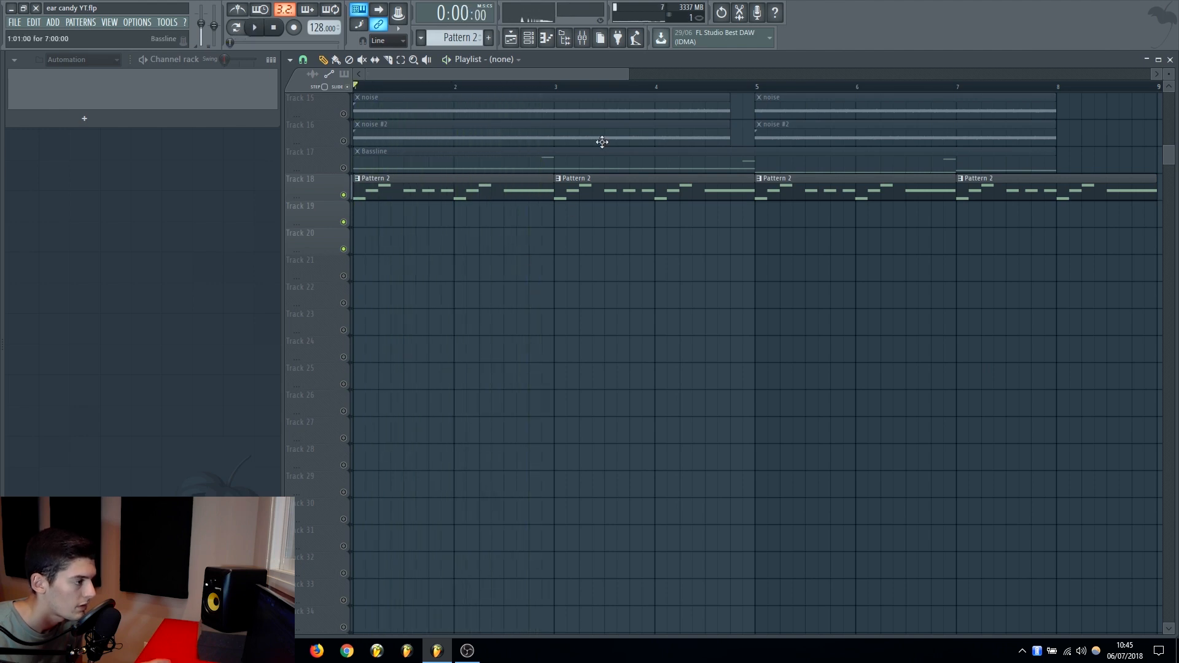
Step: Enable Fruity Reeverb 2 on the Synth mixer track, open its window and play the song to hear the reverb
left_click(582, 38)
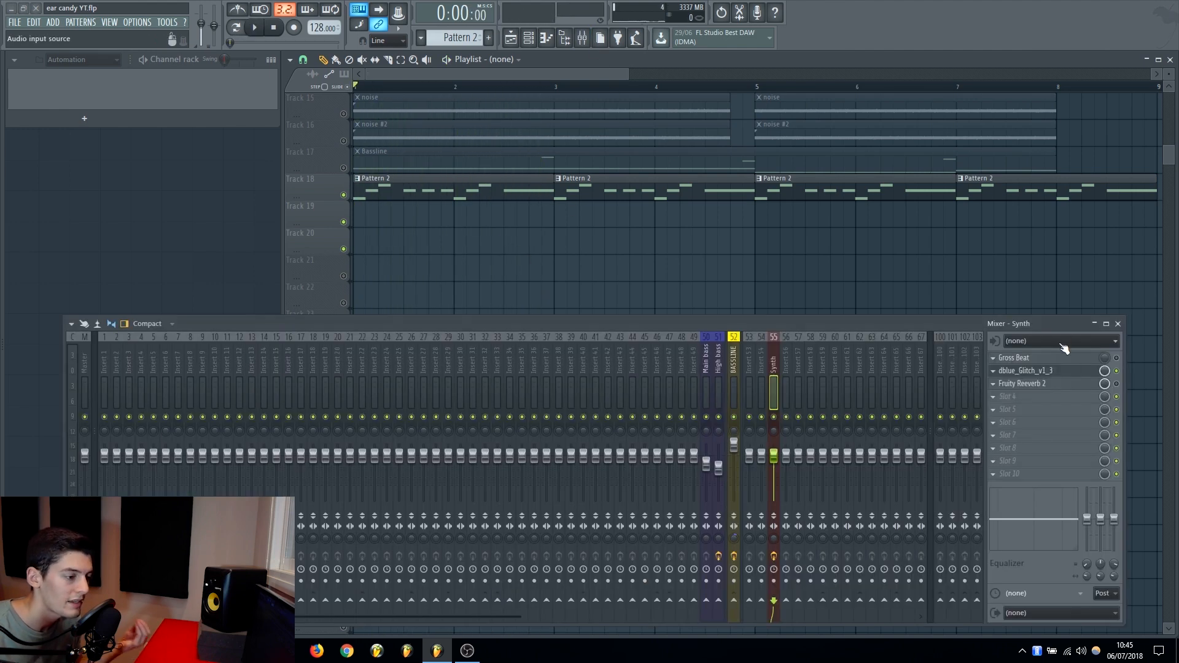
left_click(1116, 384)
left_click(1038, 384)
left_click_drag(735, 149, 765, 146)
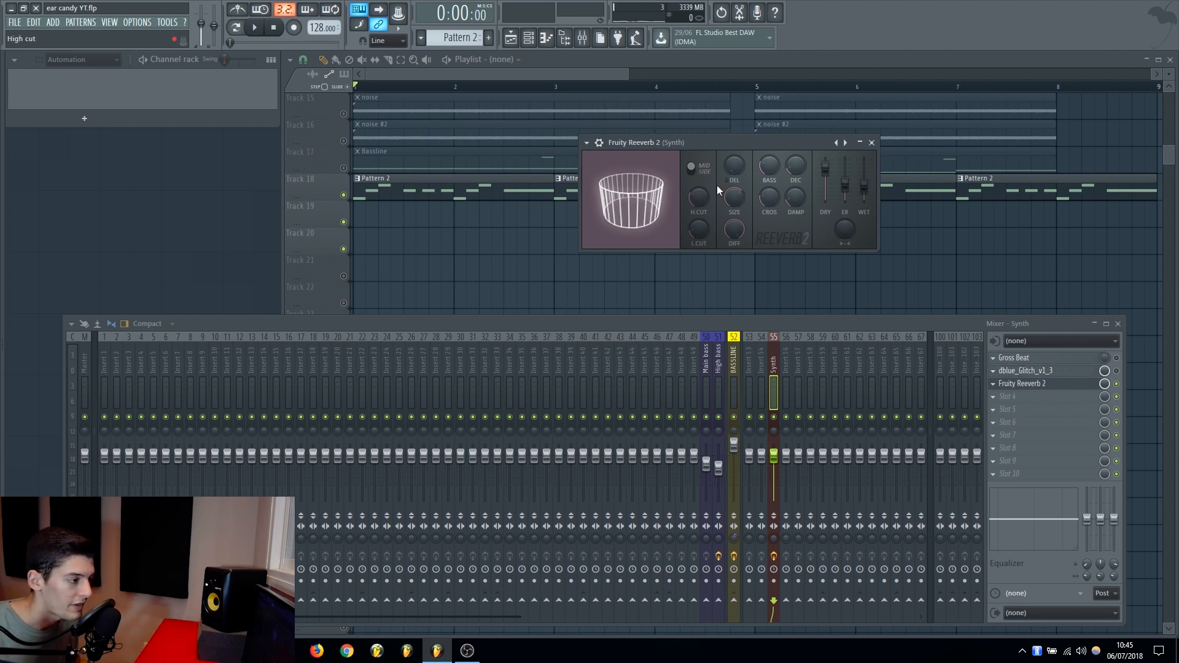
left_click_drag(717, 185, 821, 186)
key("space")
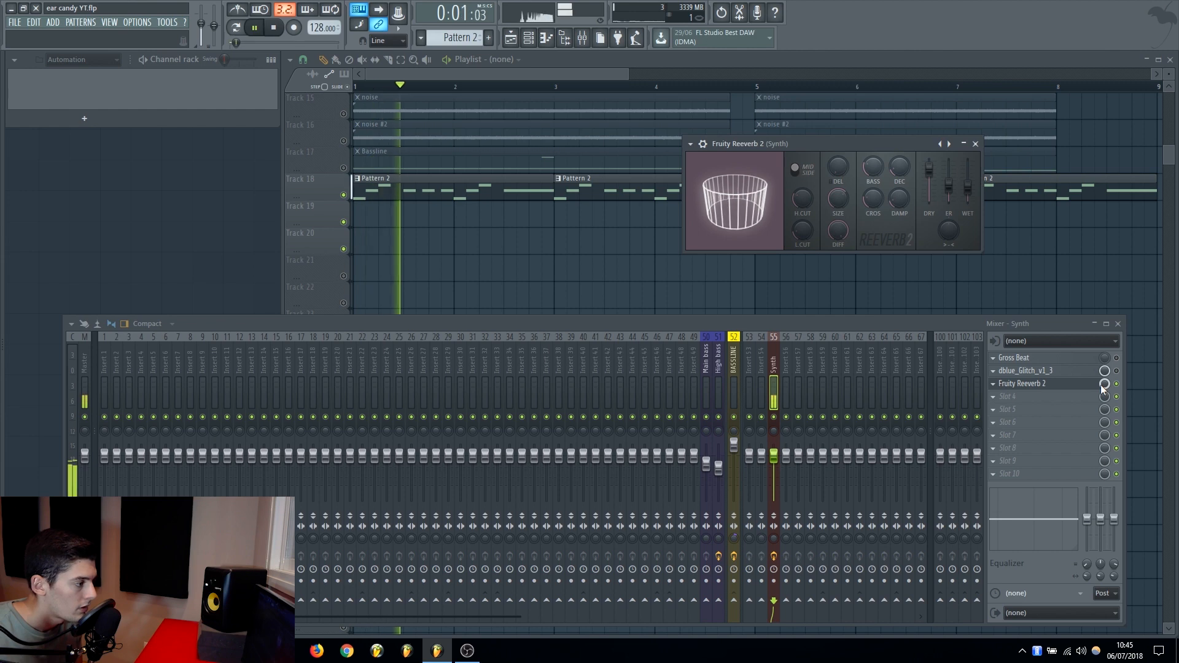
key("space")
Step: Create an automation clip for the Wet level of Fruity Reeverb 2 and close the reverb window
right_click(976, 198)
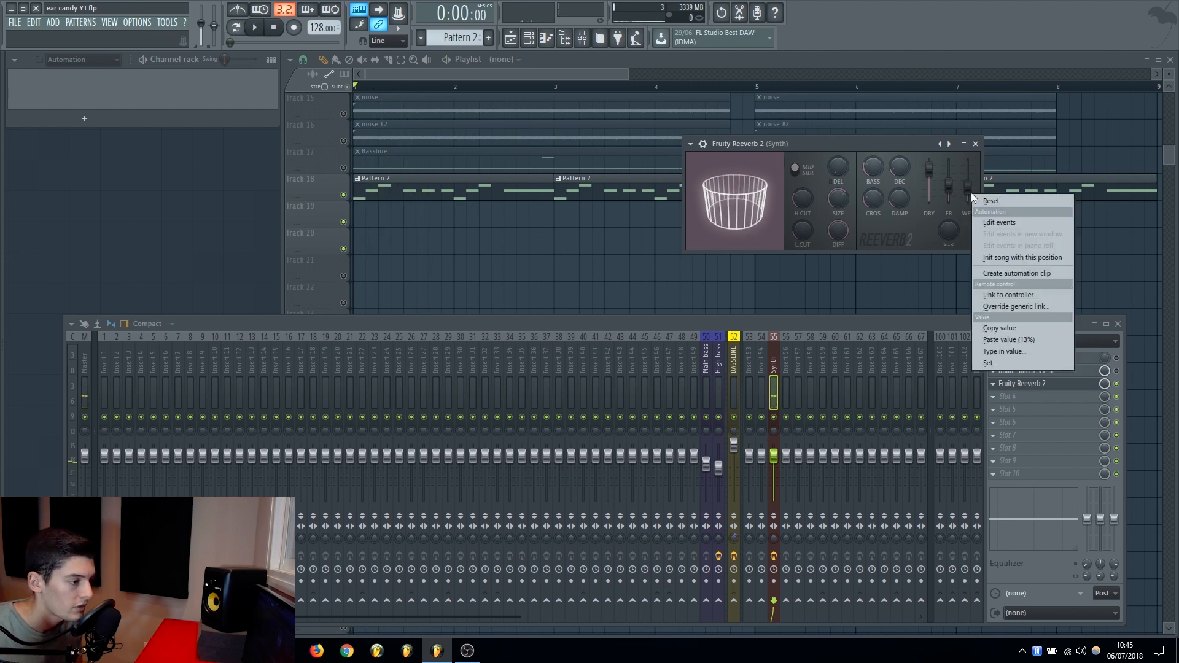
left_click(993, 271)
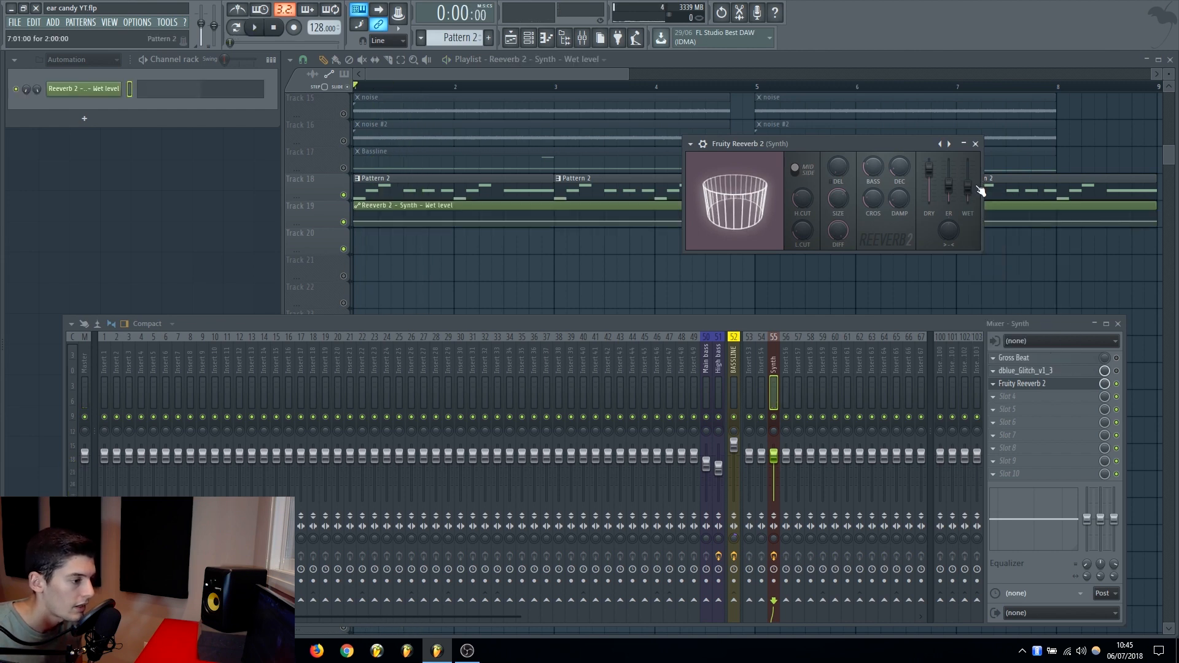
left_click(975, 145)
Step: Shape the Wet level automation to rise from 1:07 to 100% at 1:09, dropping straight back to its copied starting value
right_click(358, 222)
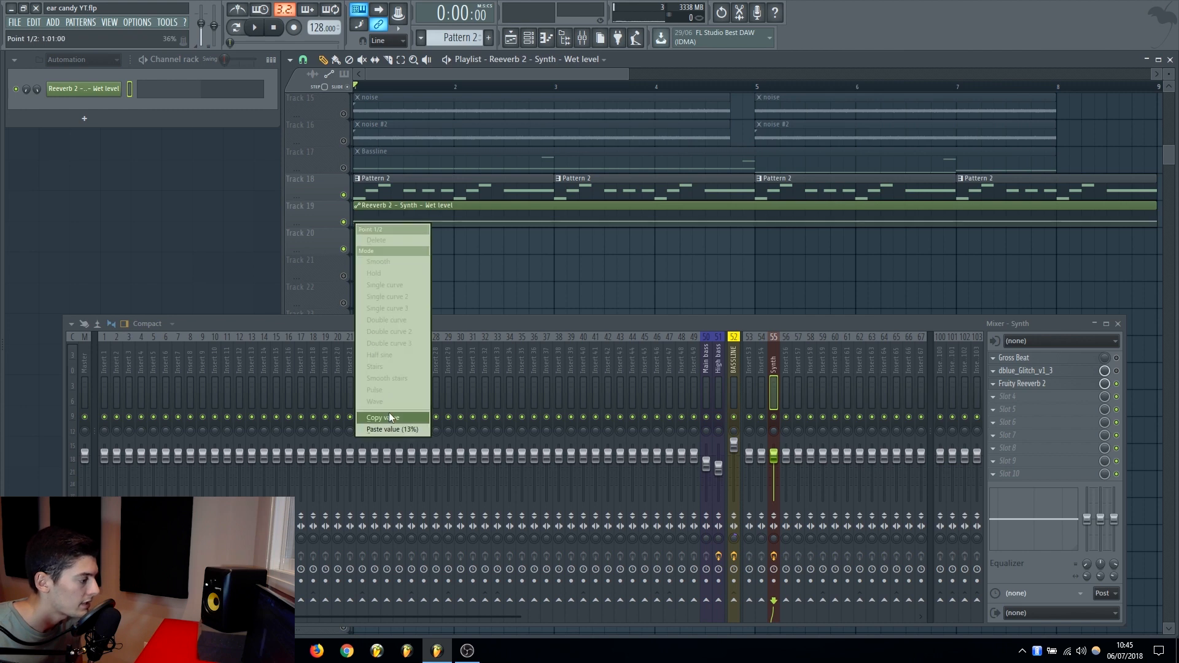
left_click(389, 412)
scroll(392, 89, "up", 1)
scroll(392, 89, "up", 1)
right_click(396, 222)
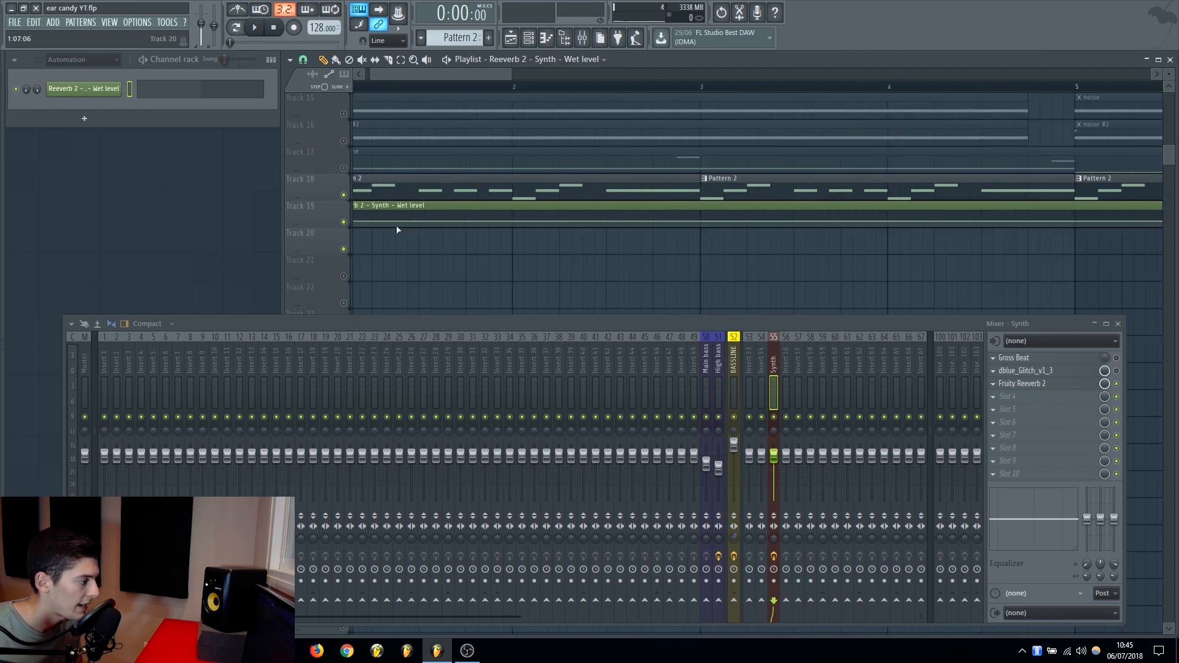
right_click(396, 223)
left_click(446, 431)
left_click_drag(419, 220, 418, 187)
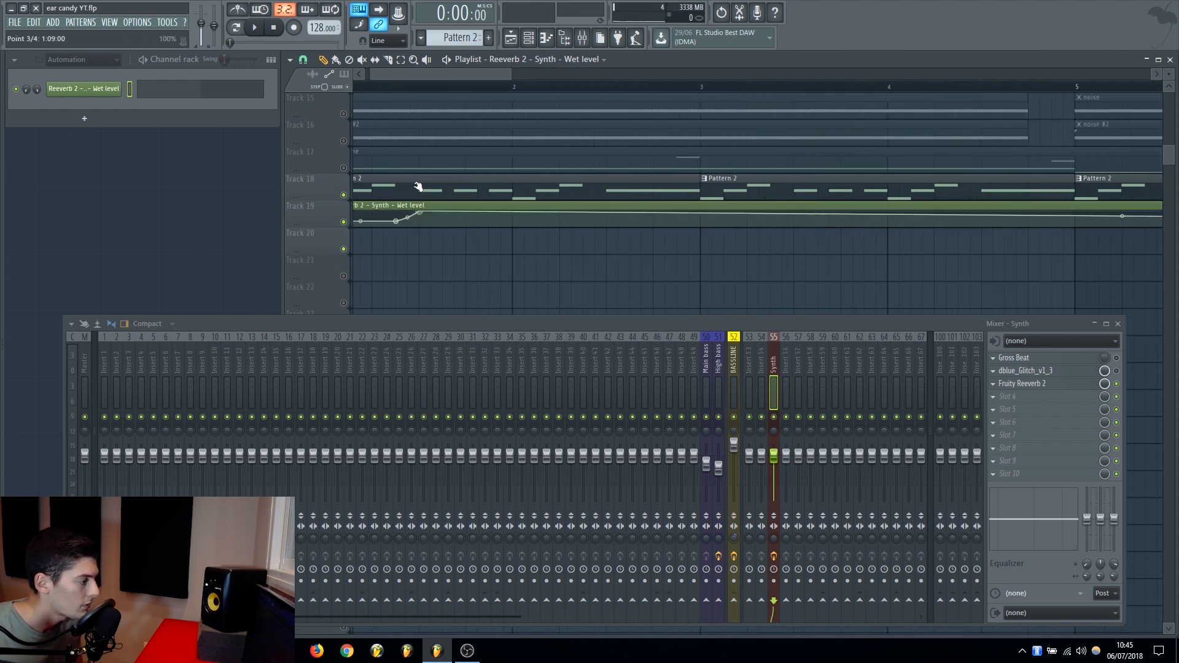
right_click(421, 222)
left_click(480, 426)
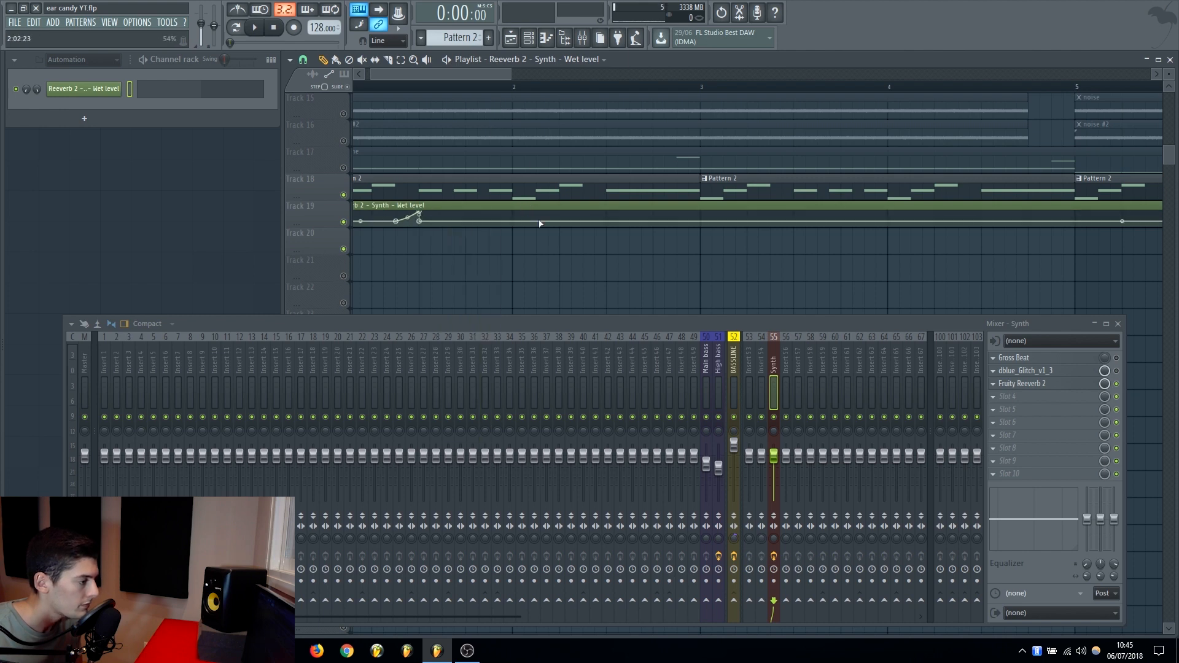
Step: Add a matching Wet level ramp from 2:07 to a peak at 2:09, dropping straight back to the base value, and play the song
right_click(580, 221)
left_click(645, 428)
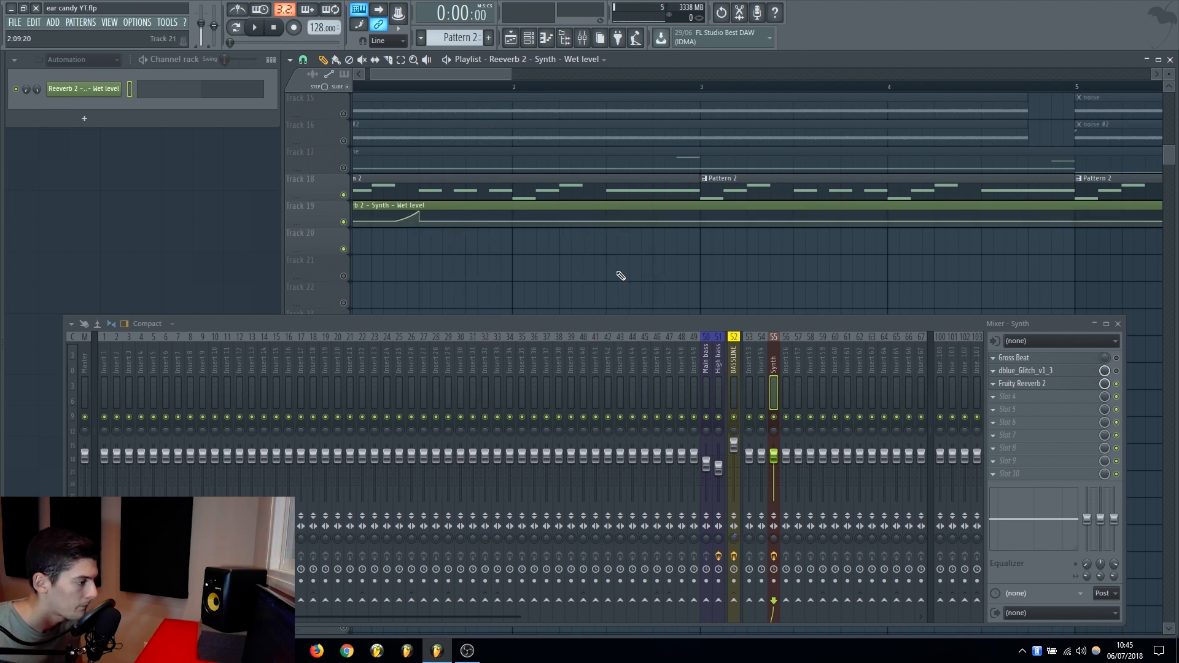
left_click_drag(606, 221, 605, 211)
right_click(607, 222)
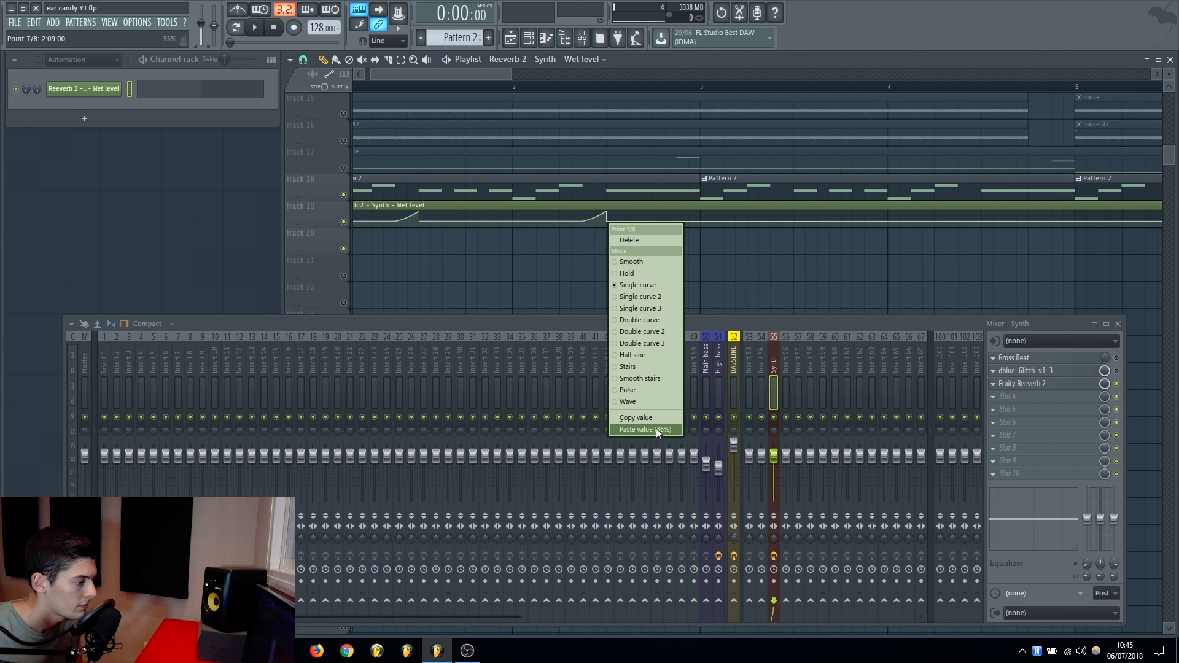
left_click(656, 429)
scroll(648, 91, "down", 2)
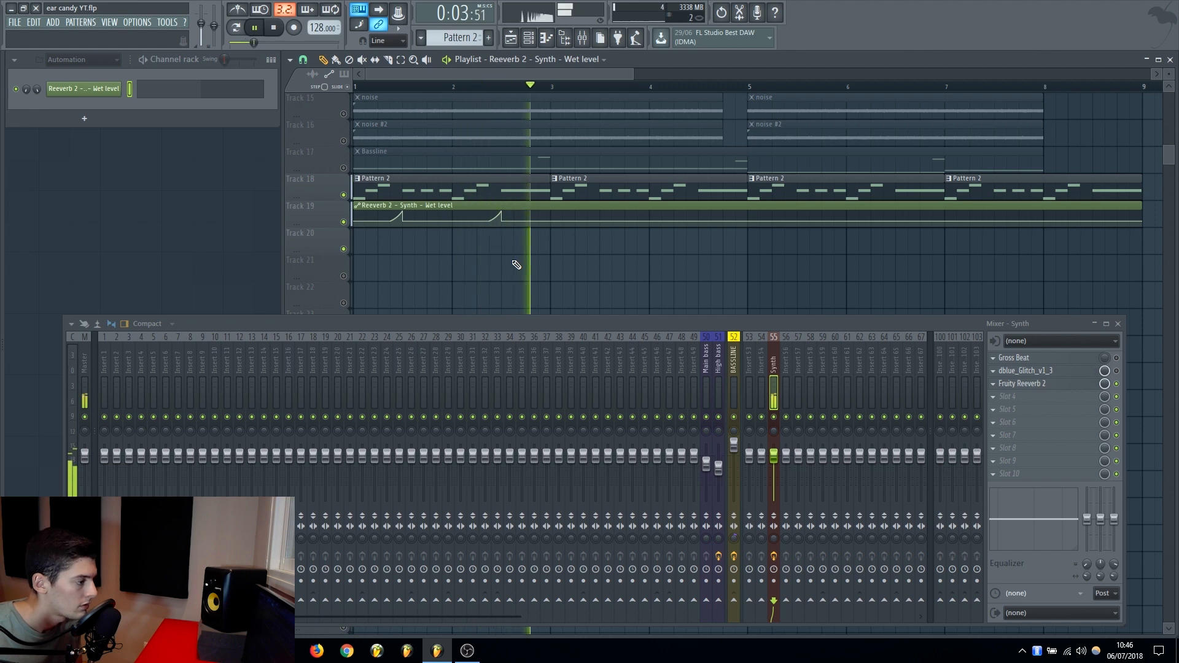
key("space")
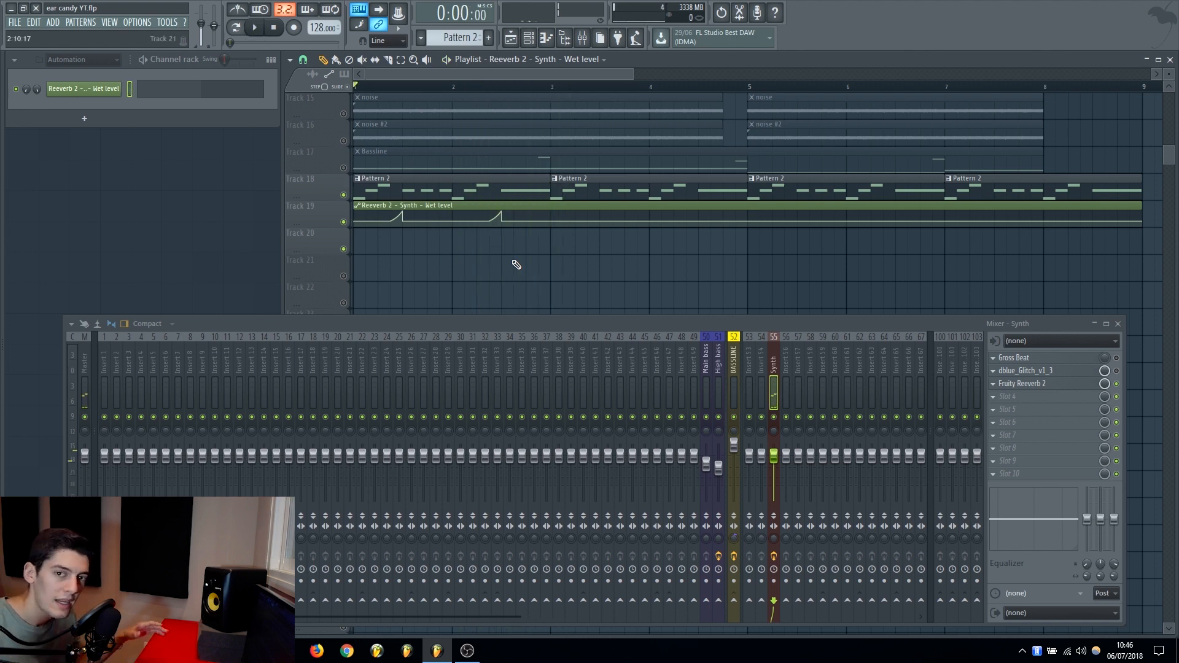